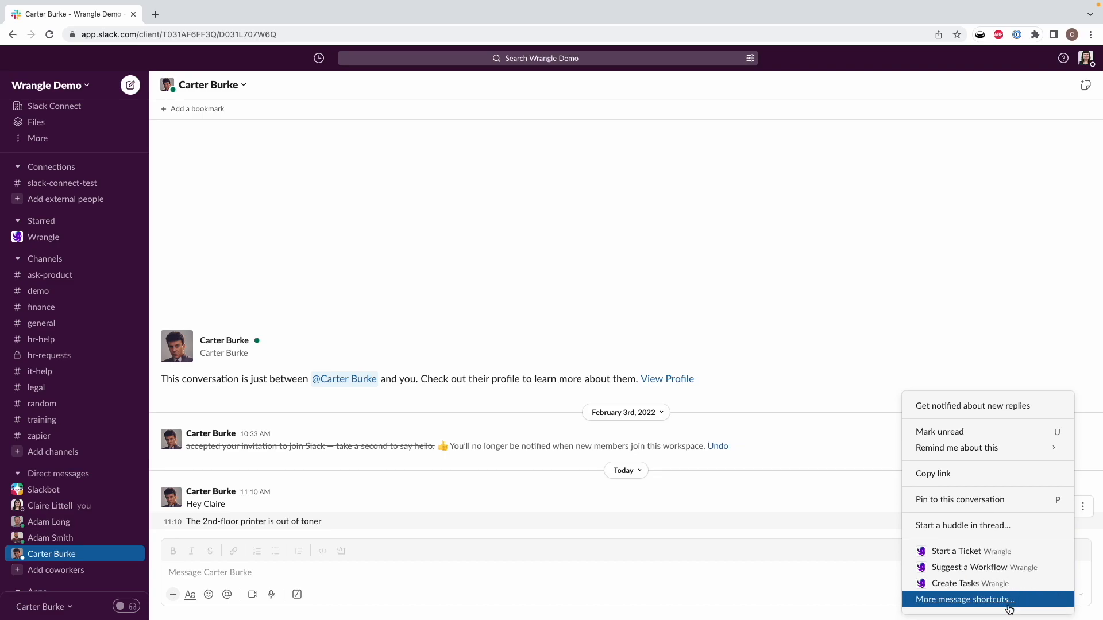
Step: Start a ticket named 'Printer out of toner' in the Ask IT inbox from the printer message
left_click(1011, 553)
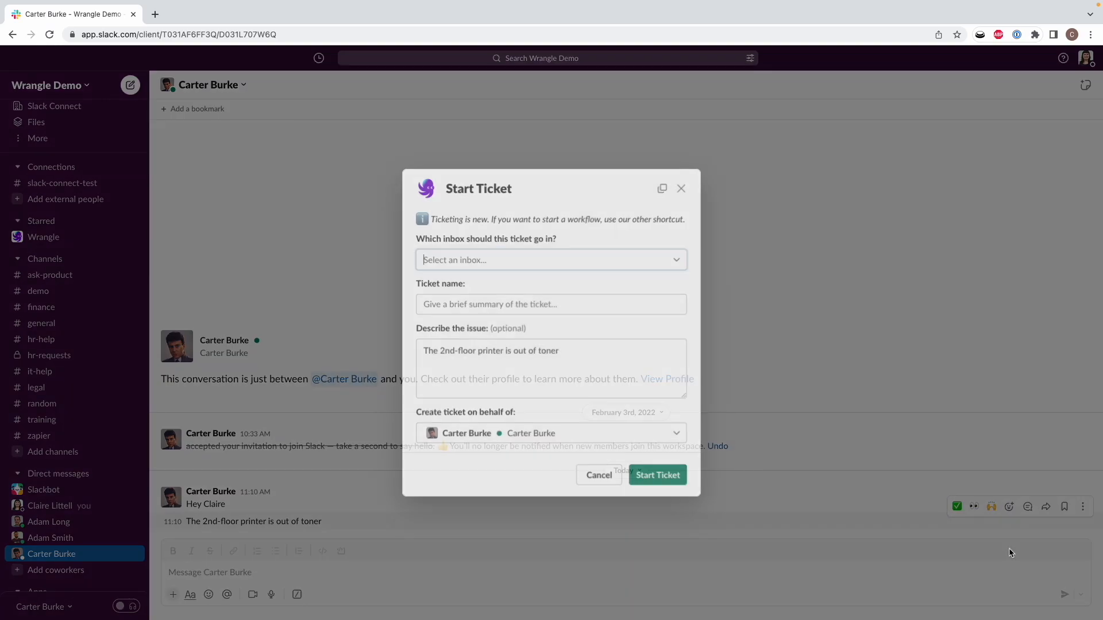
left_click(560, 263)
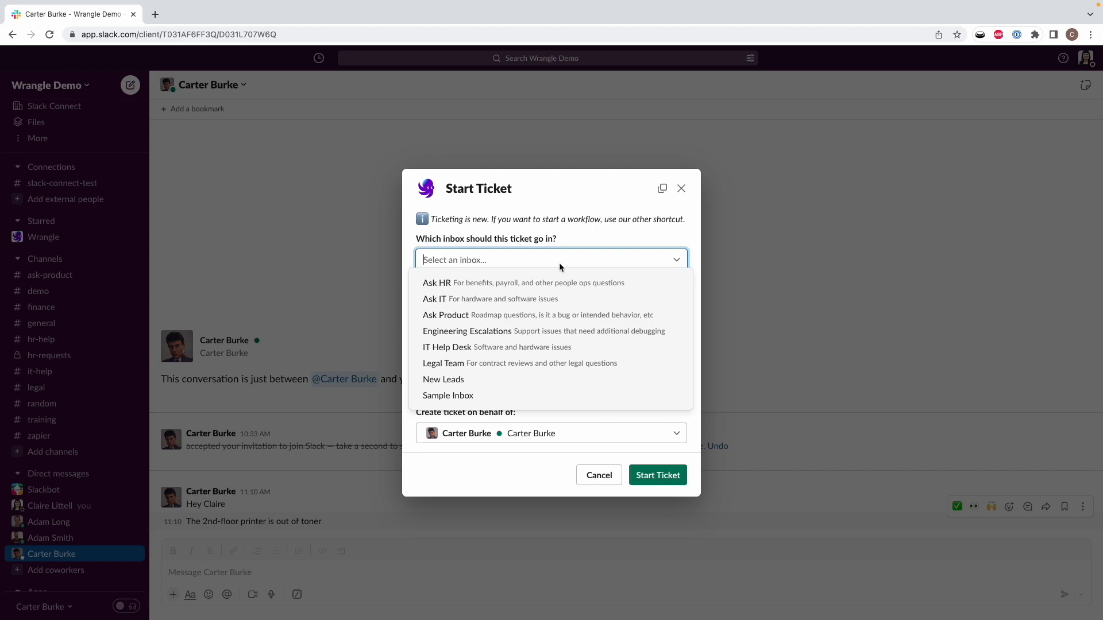
left_click(551, 298)
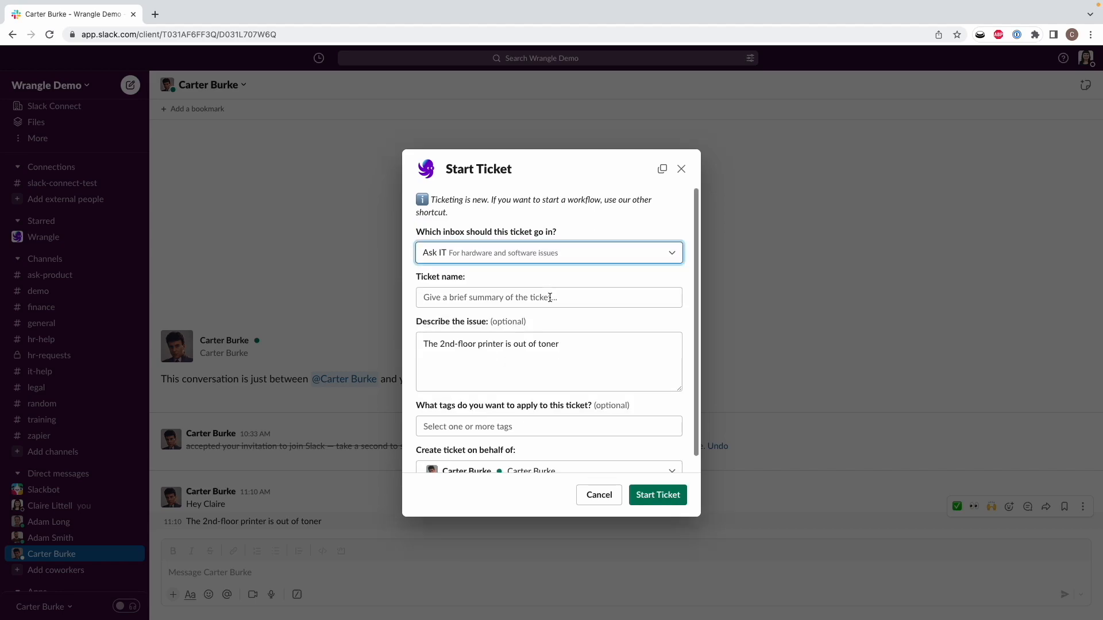
left_click(550, 297)
type("Print")
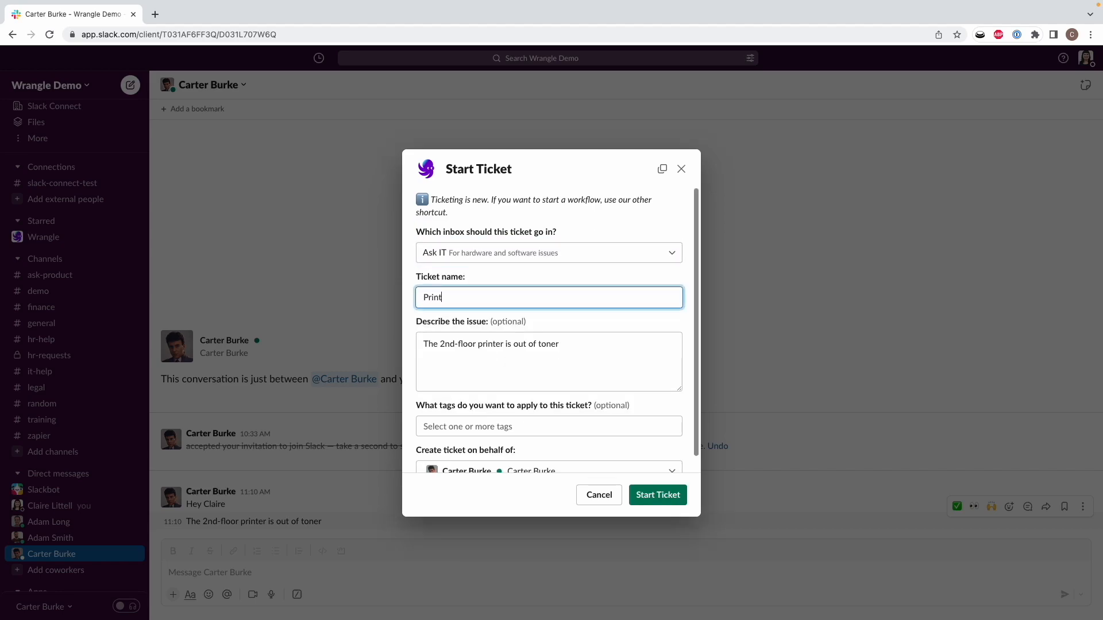
type("er out of toner")
scroll(570, 332, "down", 1)
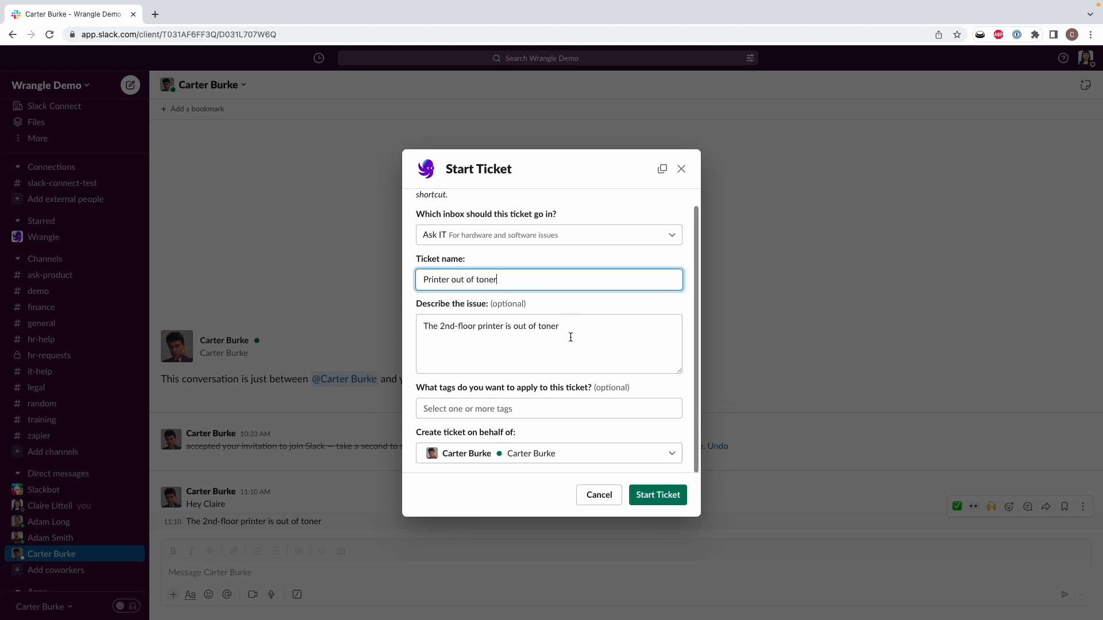
left_click(666, 500)
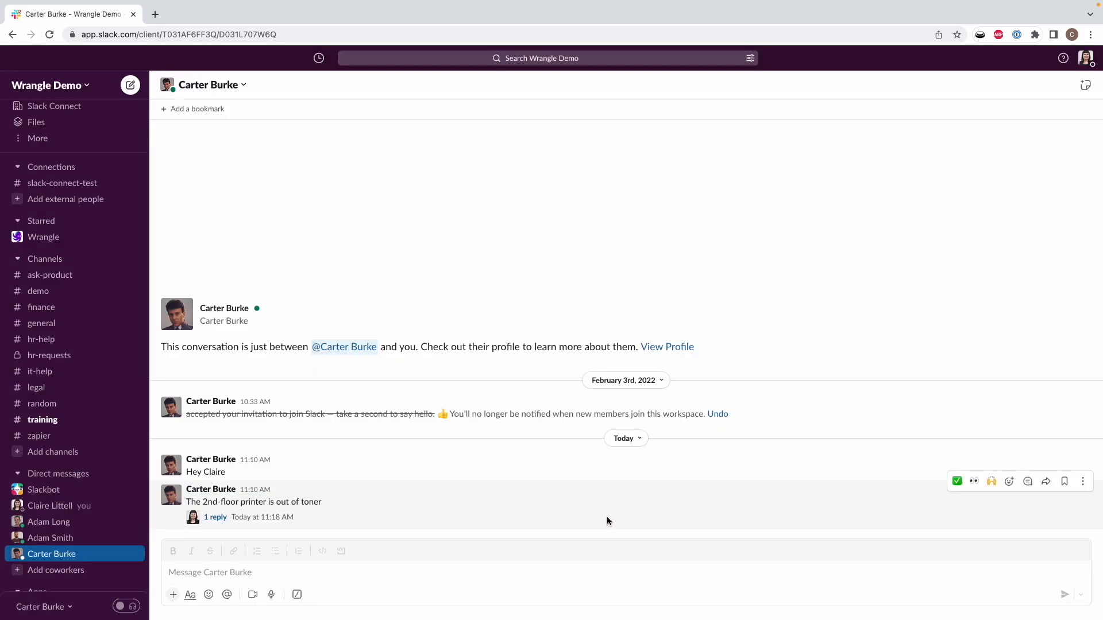
Step: Open the printer message's reply thread and follow the Ticket #442 link
left_click(486, 524)
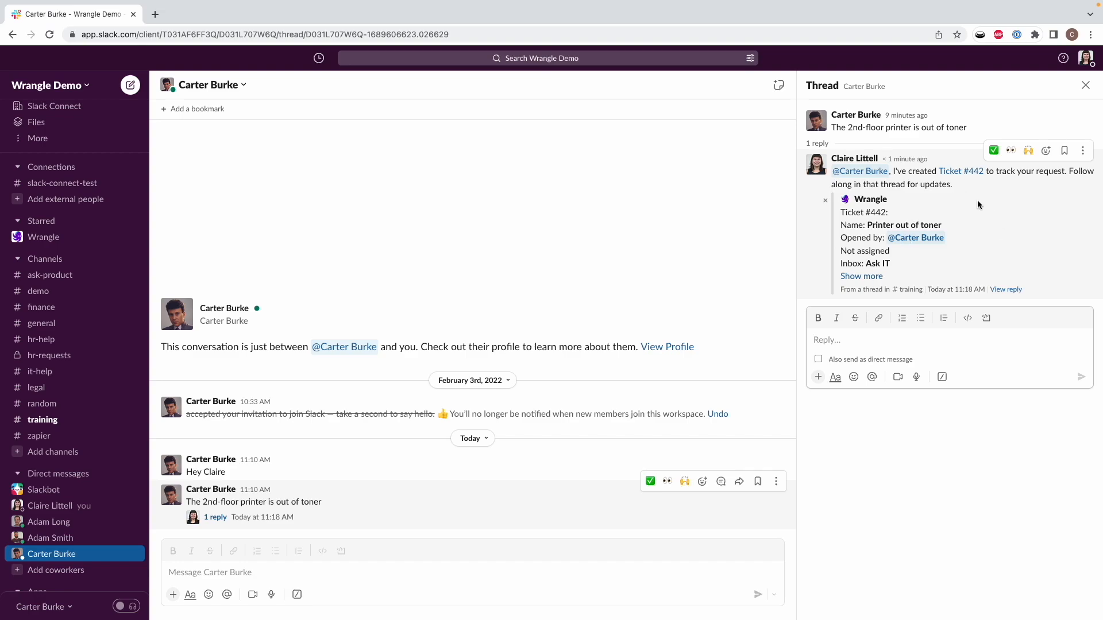
left_click(959, 171)
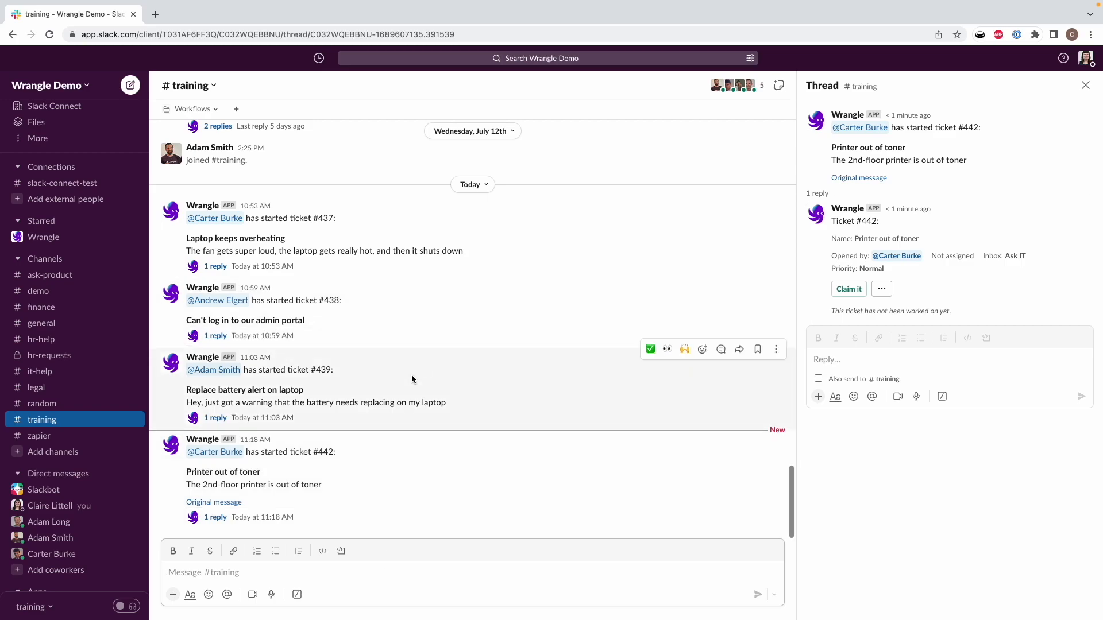
left_click(368, 419)
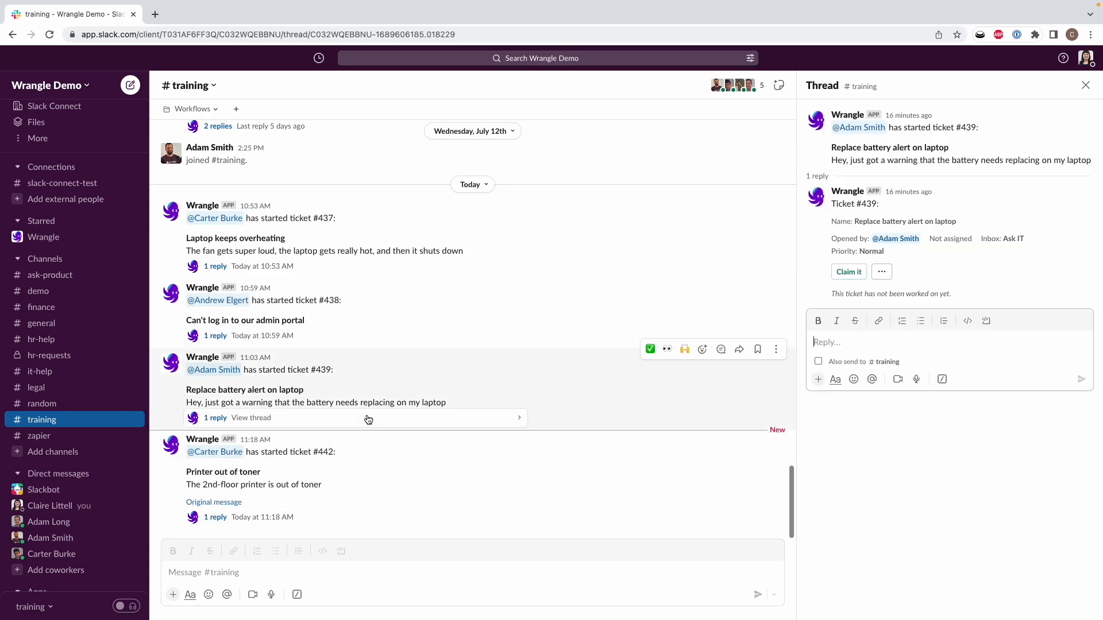
left_click(338, 526)
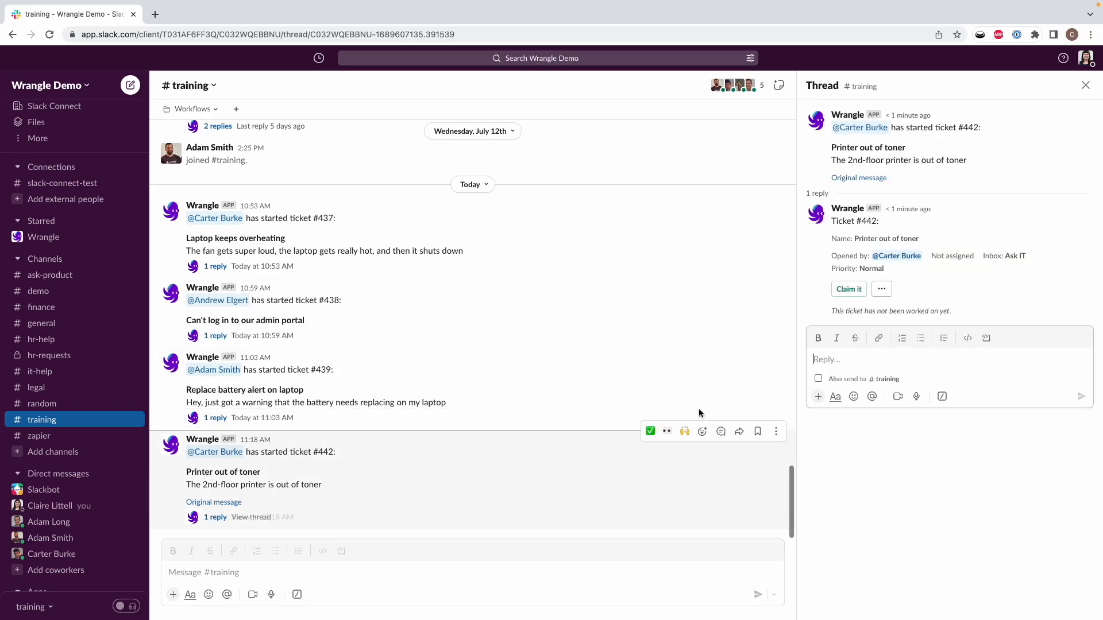
left_click(883, 290)
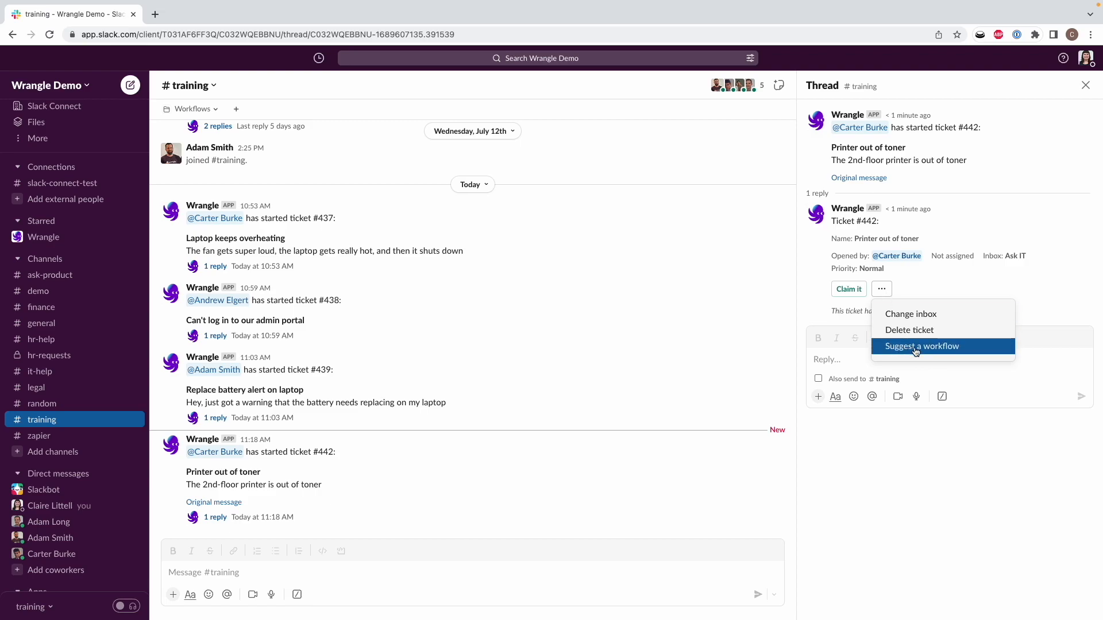
left_click(845, 358)
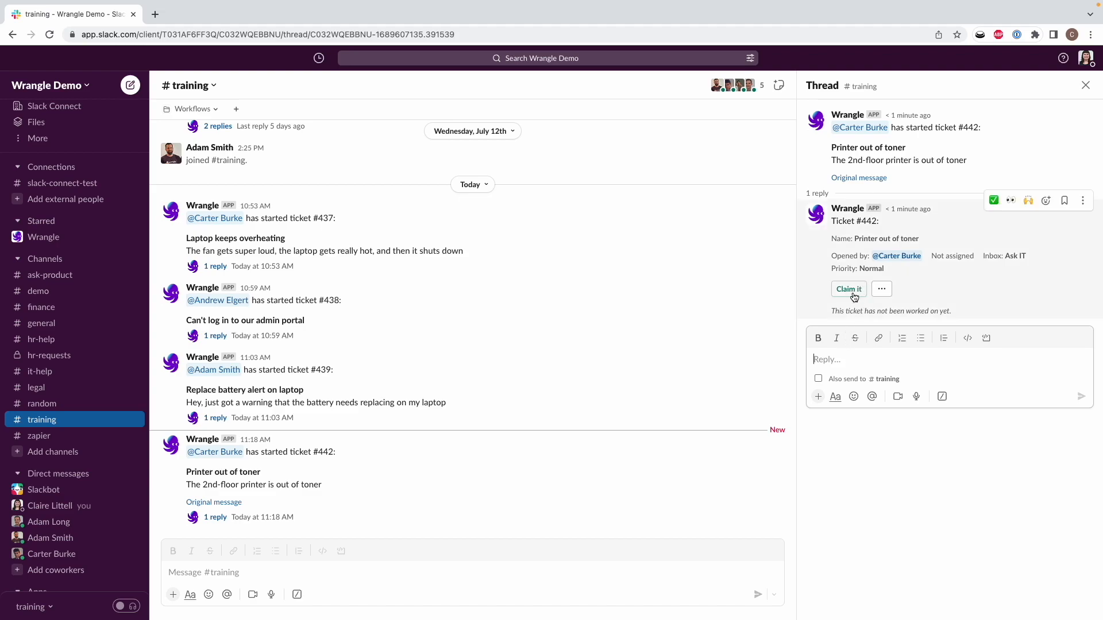
Step: Post 'Working on it!' as a reply in ticket #442's thread
left_click(834, 356)
type("Working on it!")
key("Return")
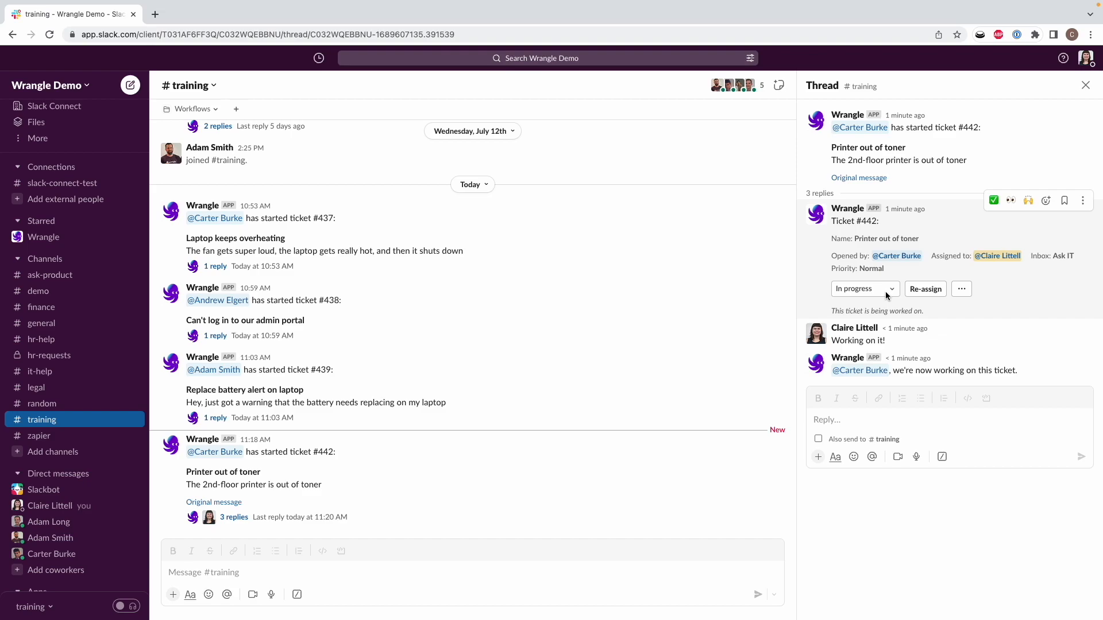
left_click(967, 295)
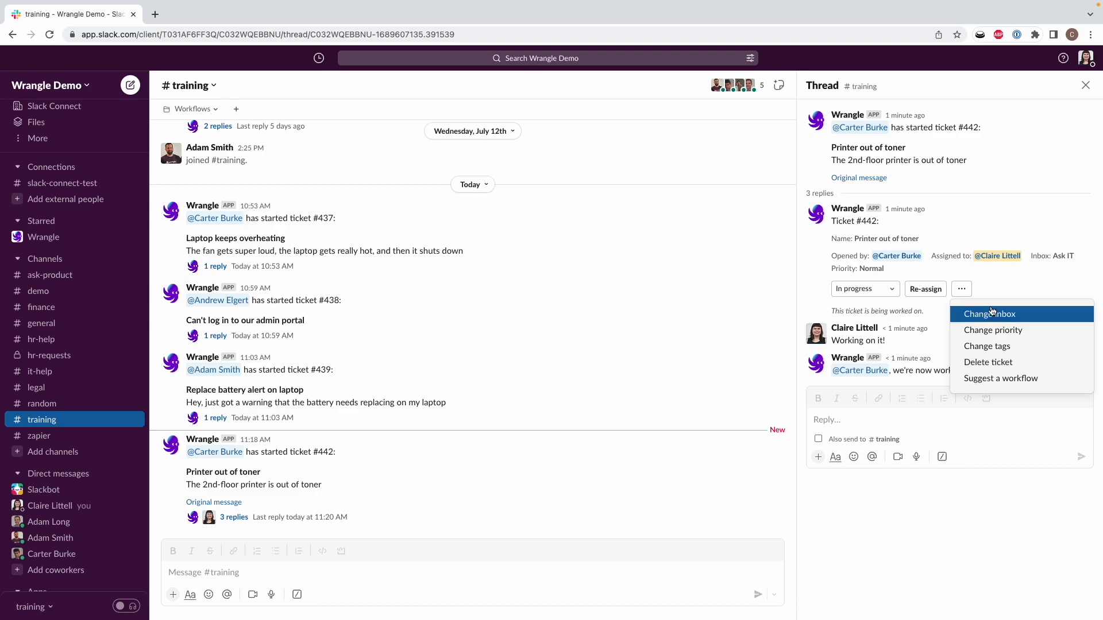
Step: Lower ticket #442's priority from Normal to Low
left_click(1011, 330)
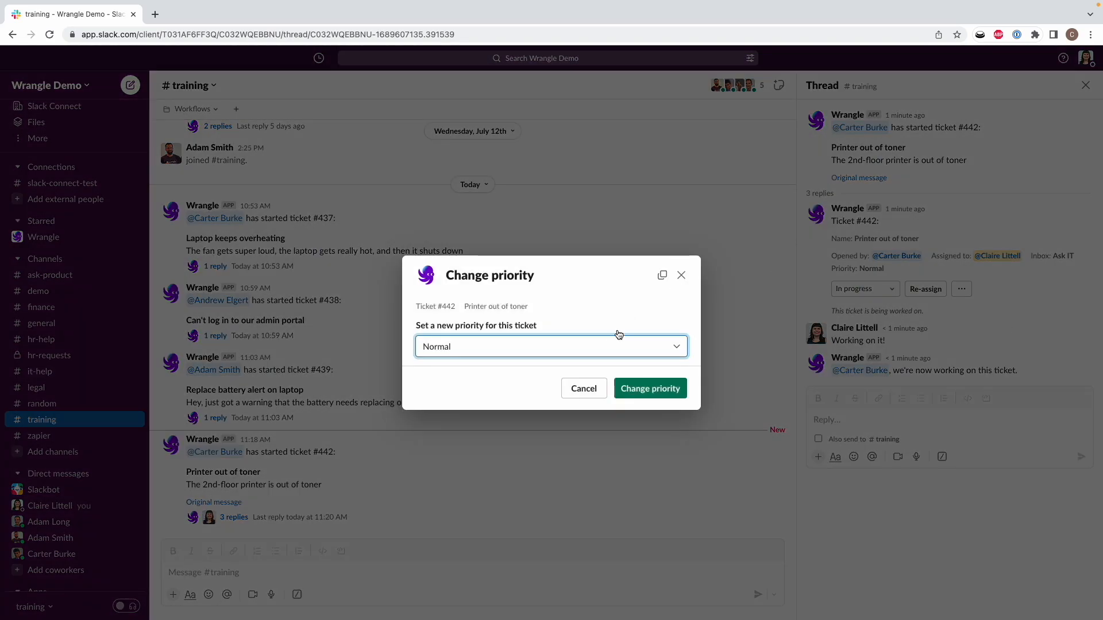
left_click(610, 343)
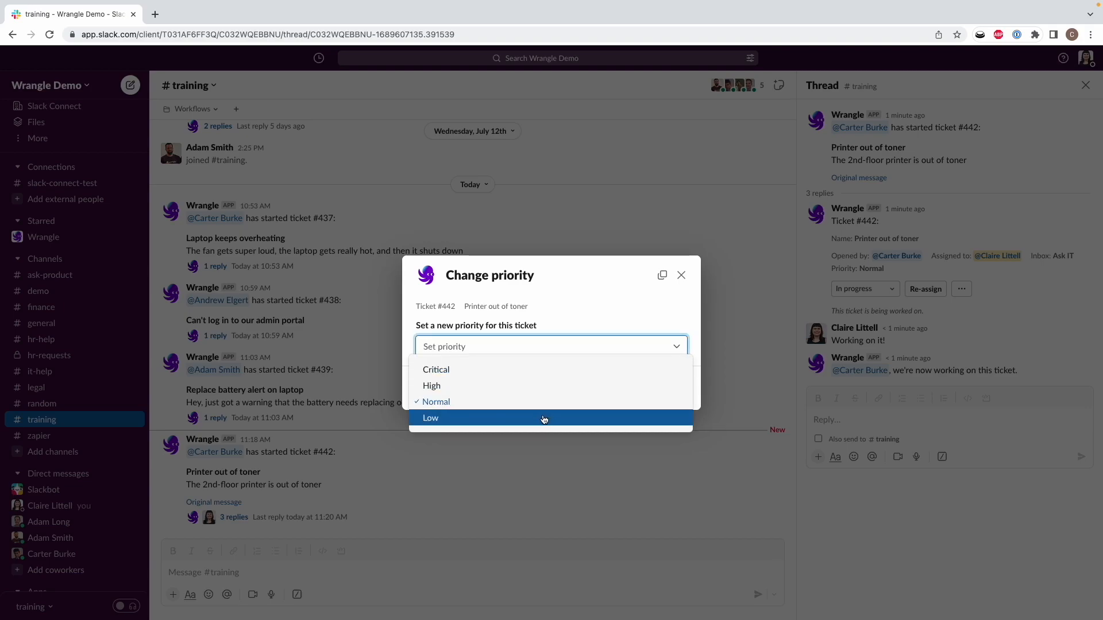
left_click(544, 419)
left_click(660, 389)
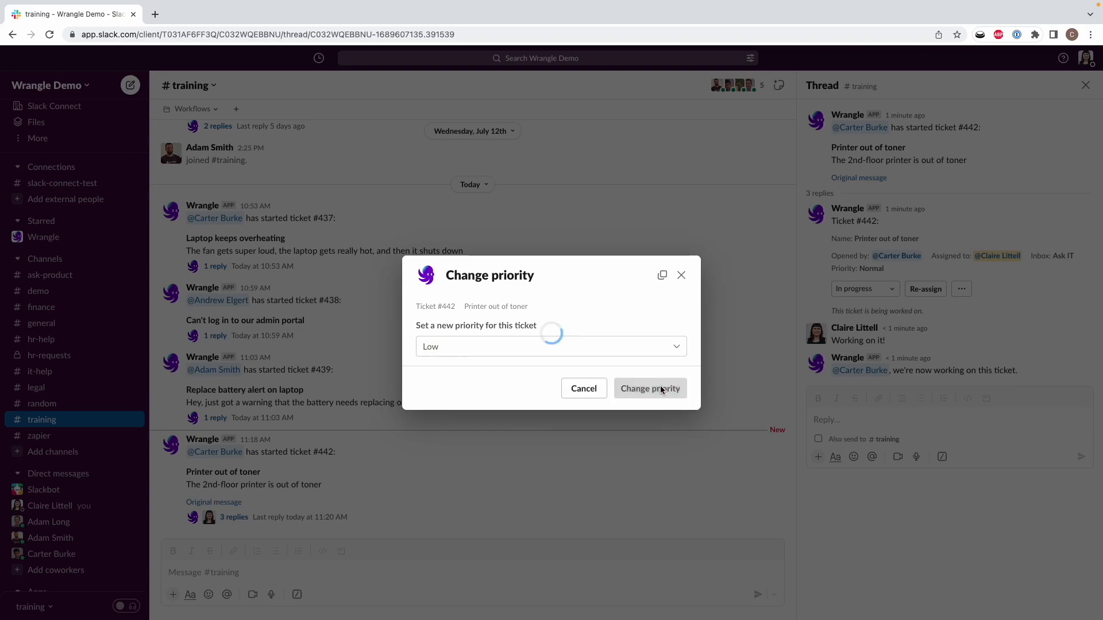
left_click(961, 289)
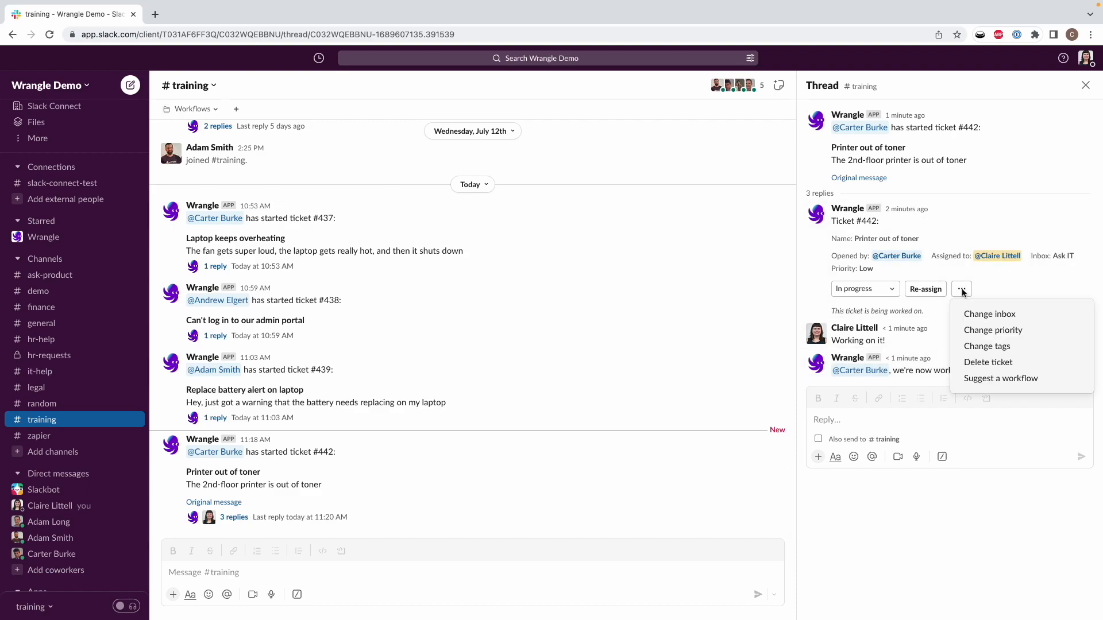
left_click(1011, 346)
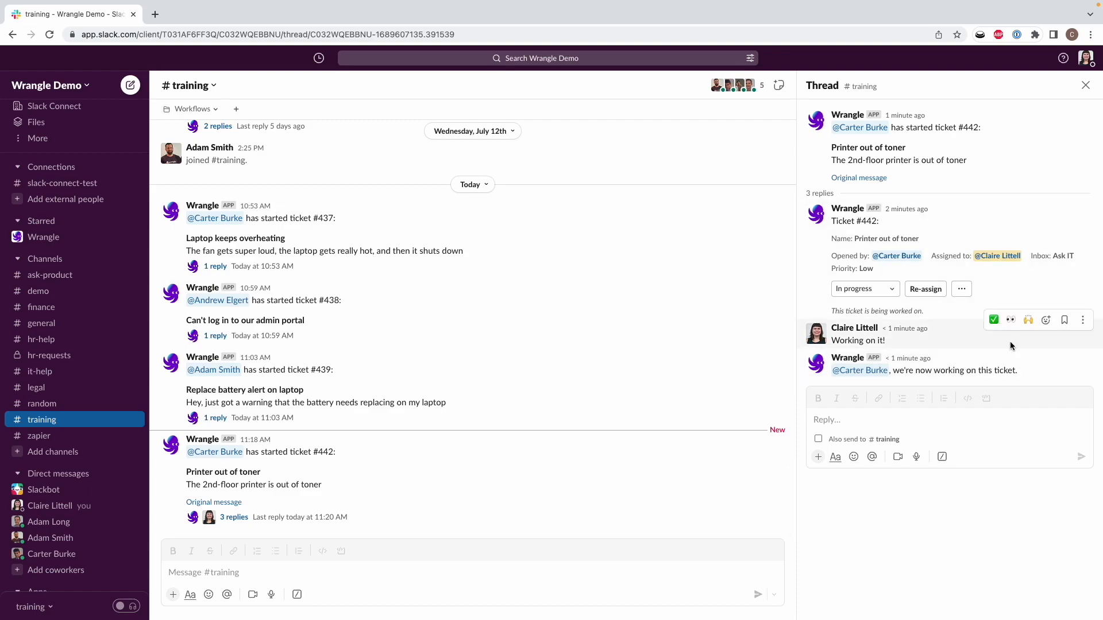
Step: Add the Hardware tag to ticket #442
left_click(536, 340)
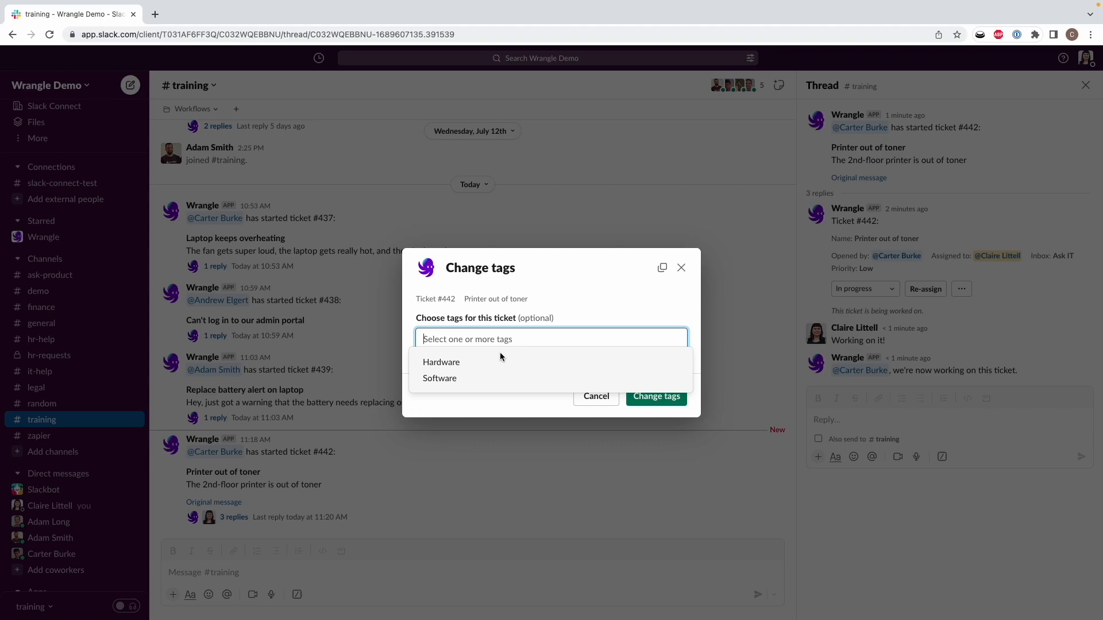
left_click(481, 364)
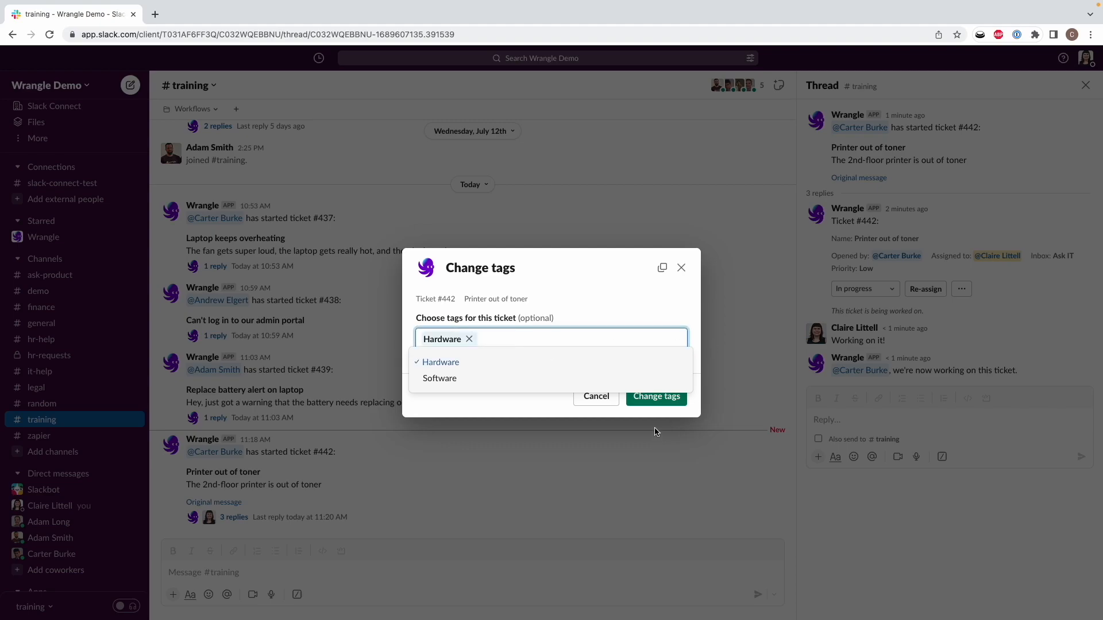
left_click(647, 412)
left_click(651, 398)
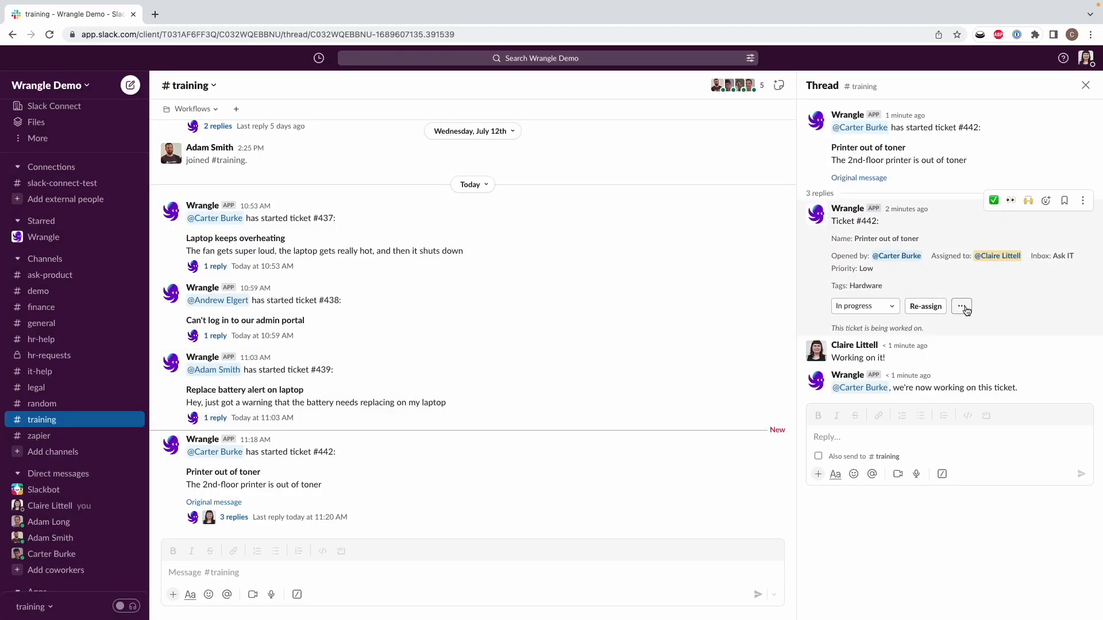
left_click(880, 305)
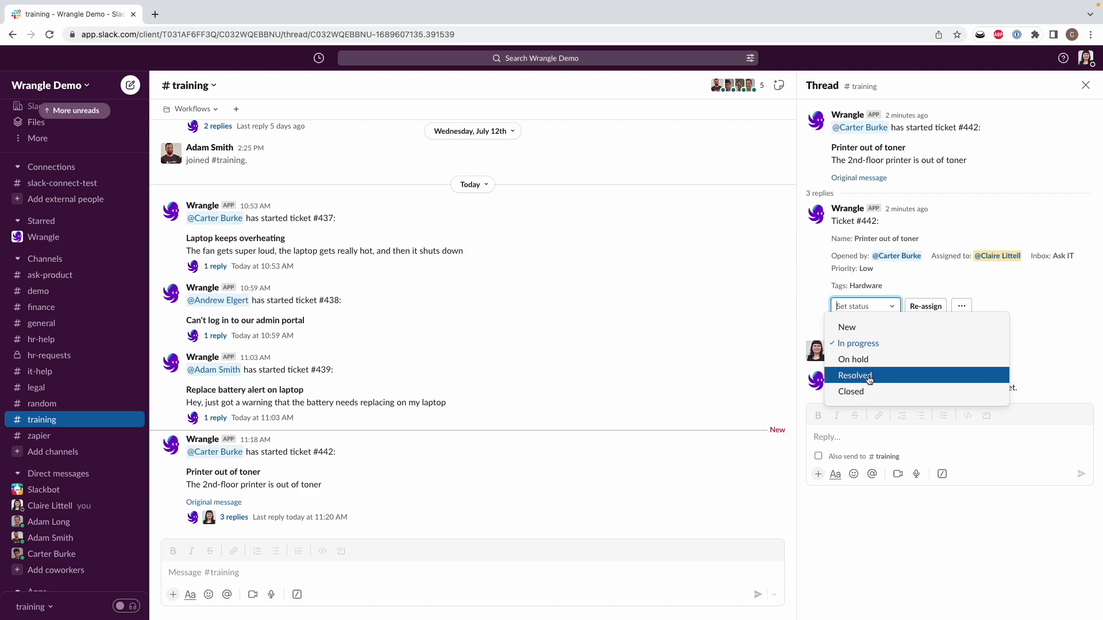
Step: Mark ticket #442 as Resolved and close its thread to show the full #training channel
left_click(869, 377)
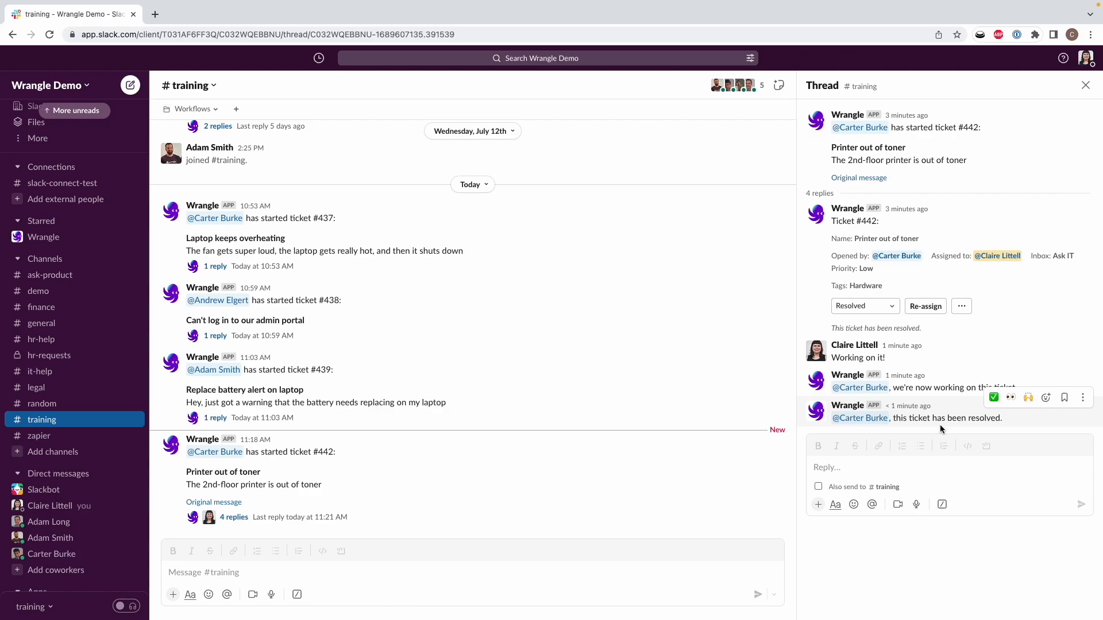
key("Escape")
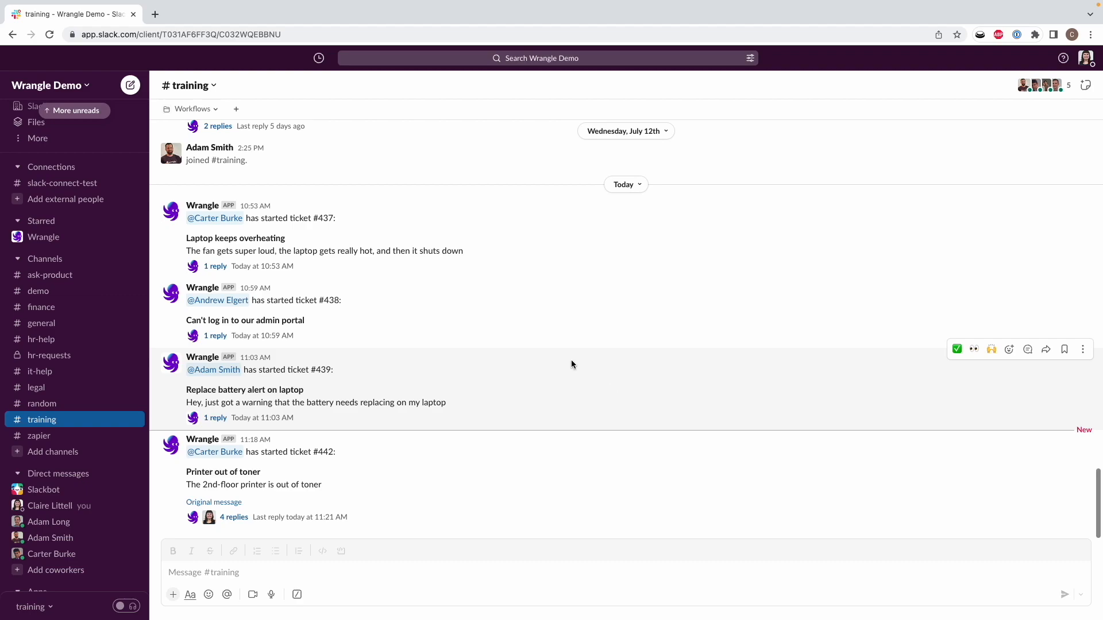
Step: Search the workspace apps for 'wrangle', open its Home view, and launch the Wrangle web dashboard
left_click(78, 239)
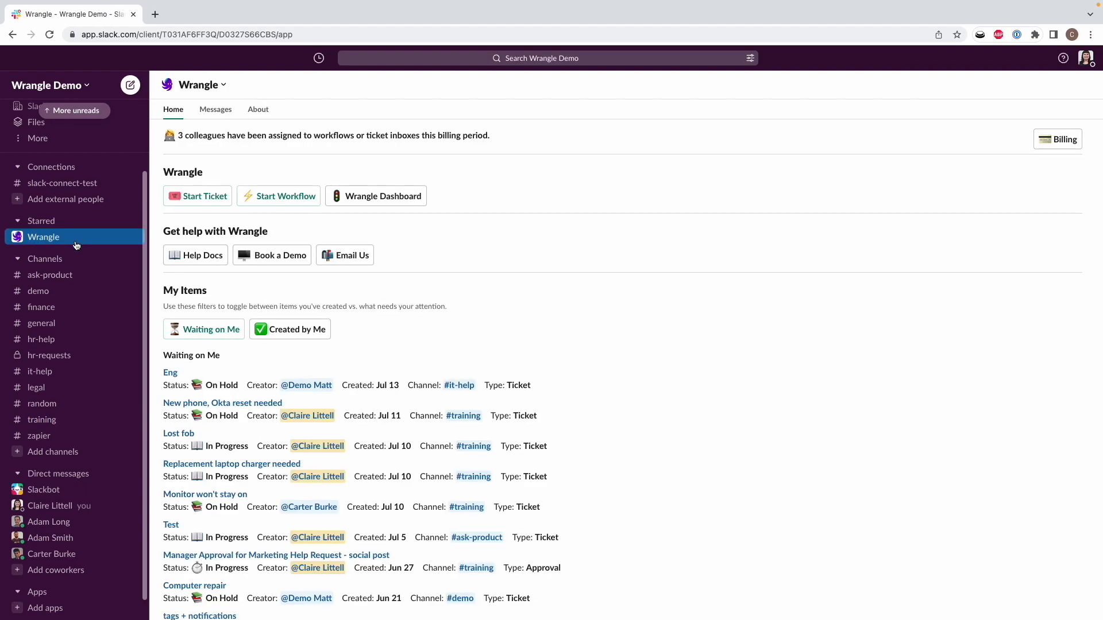
scroll(112, 414, "down", 1)
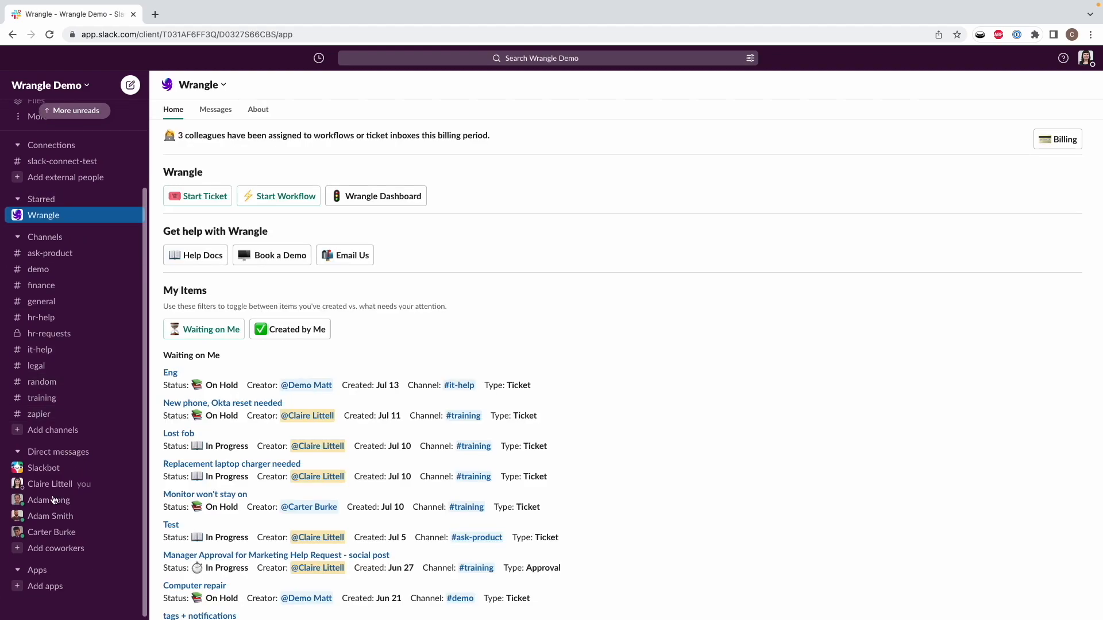
left_click(35, 570)
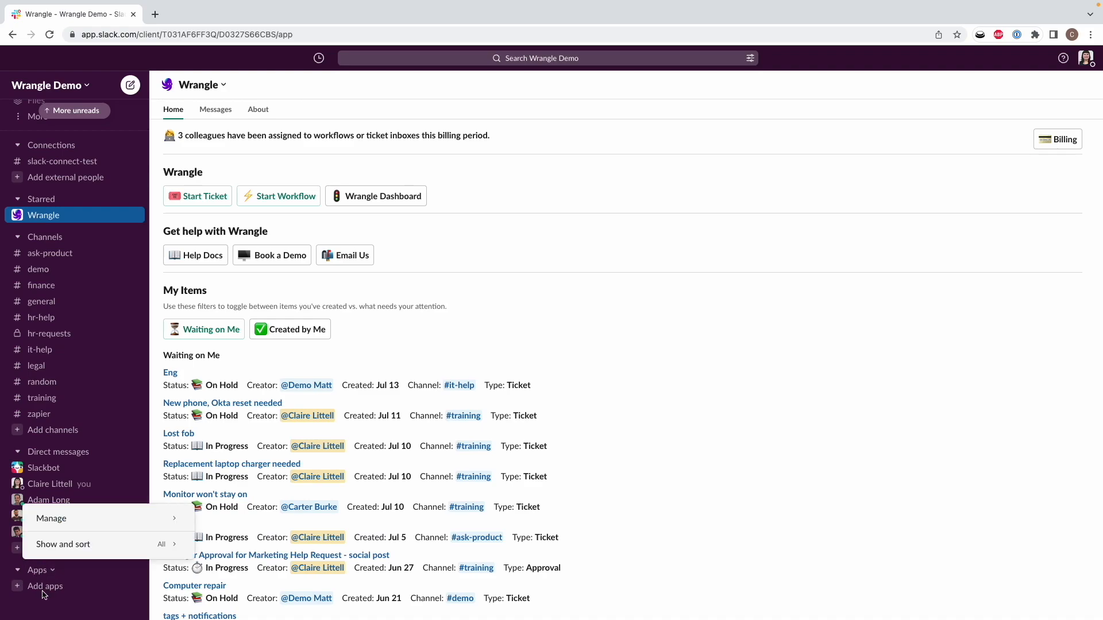
left_click(45, 586)
left_click(45, 586)
type("wrangle")
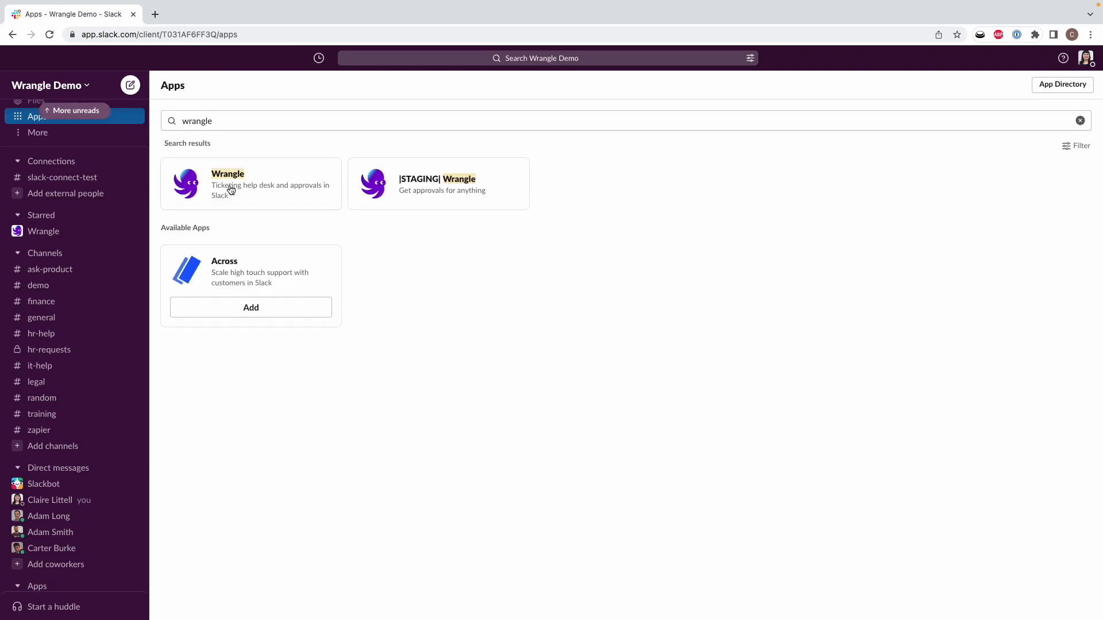
left_click(259, 178)
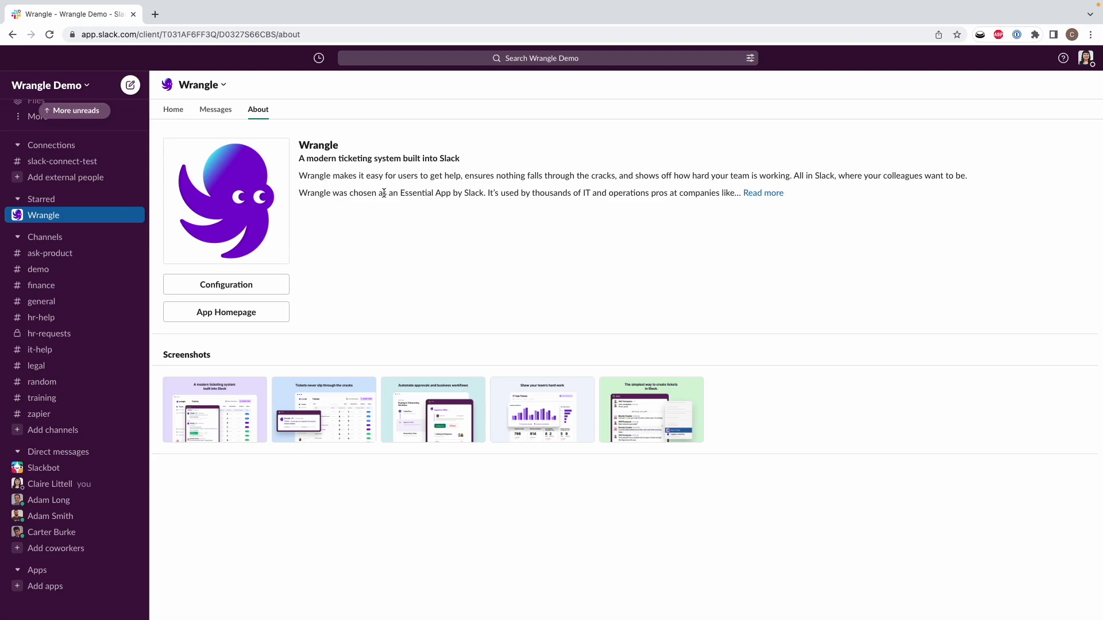
left_click(171, 112)
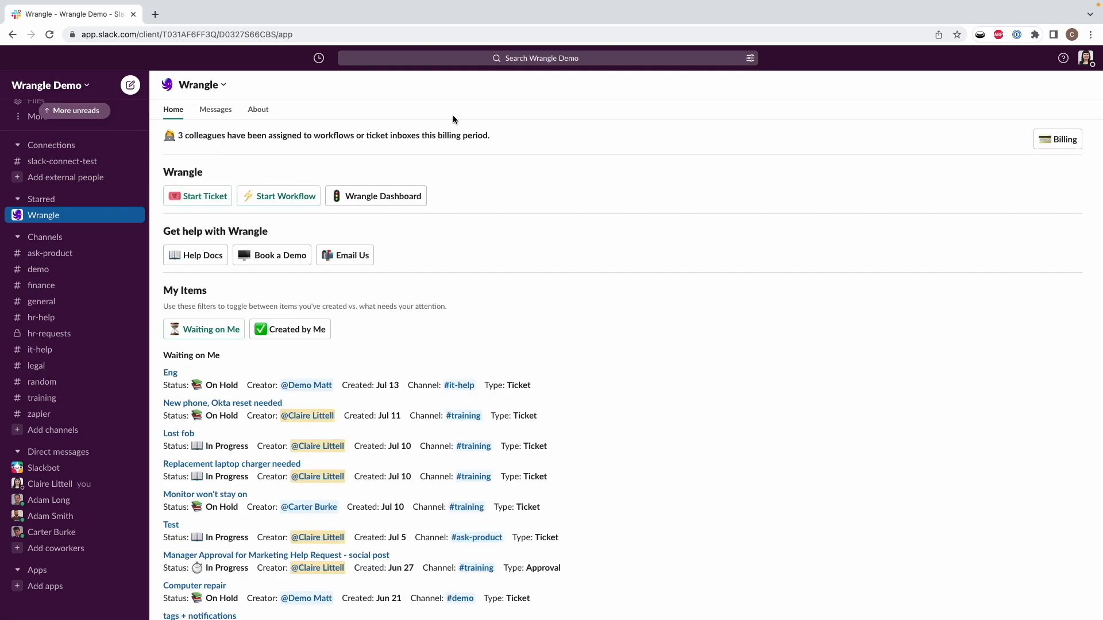
left_click(405, 197)
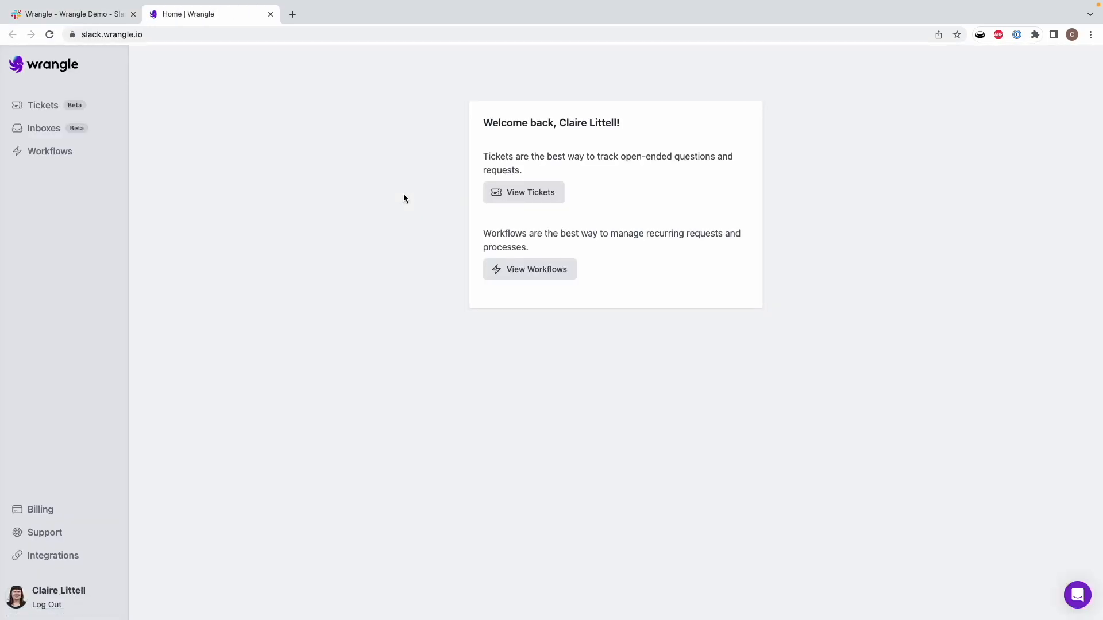
Step: Show the Tickets list filtered to the Ask IT inbox
left_click(50, 107)
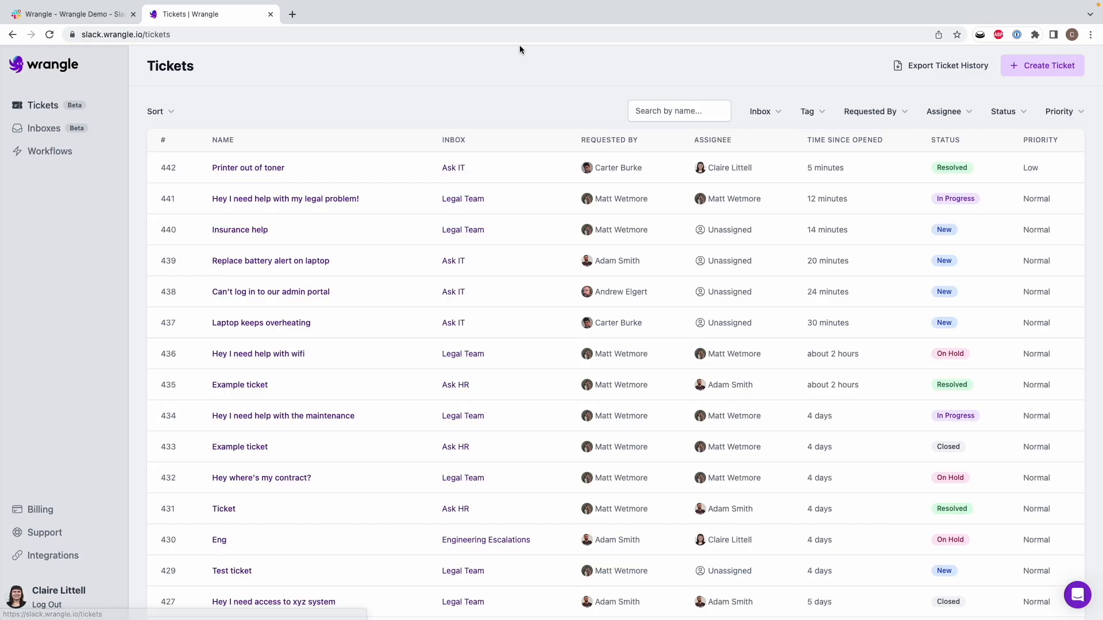
left_click(770, 118)
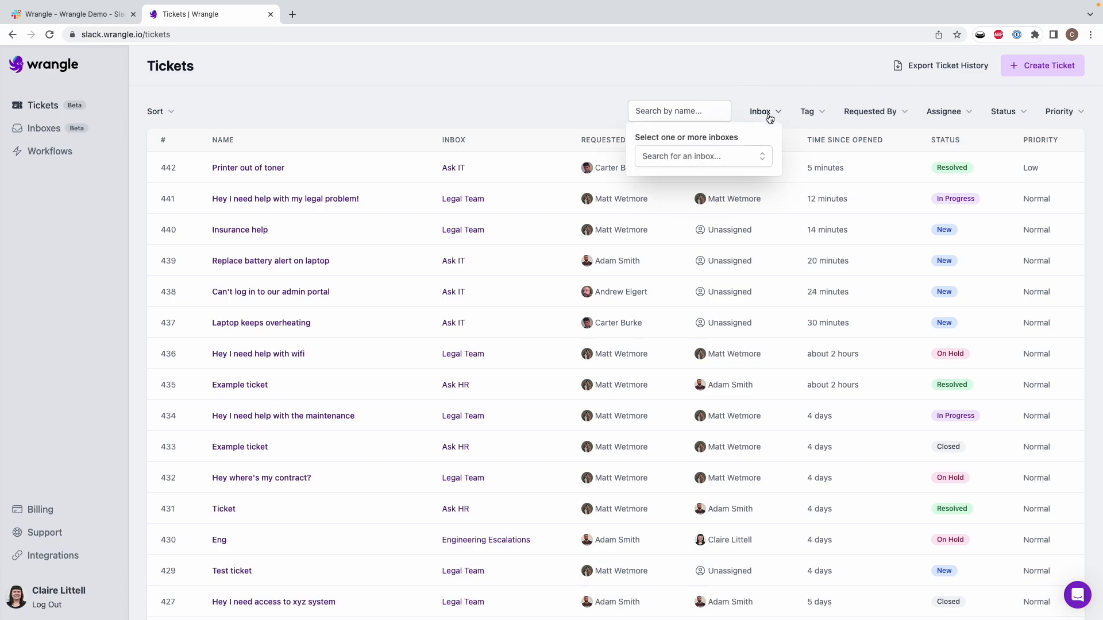
left_click(718, 156)
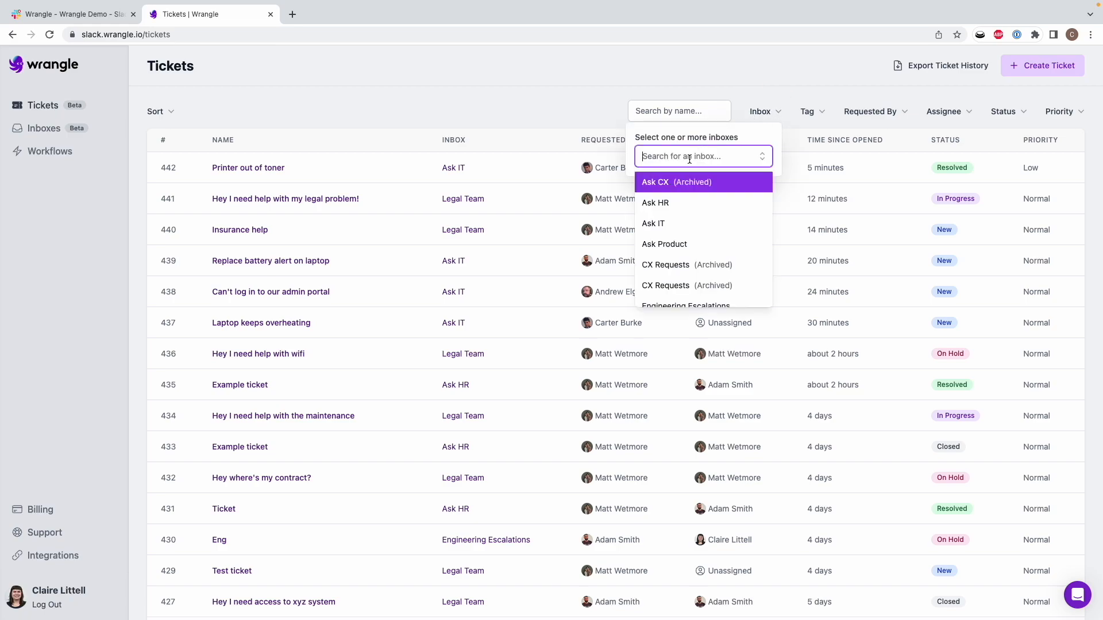
left_click(670, 223)
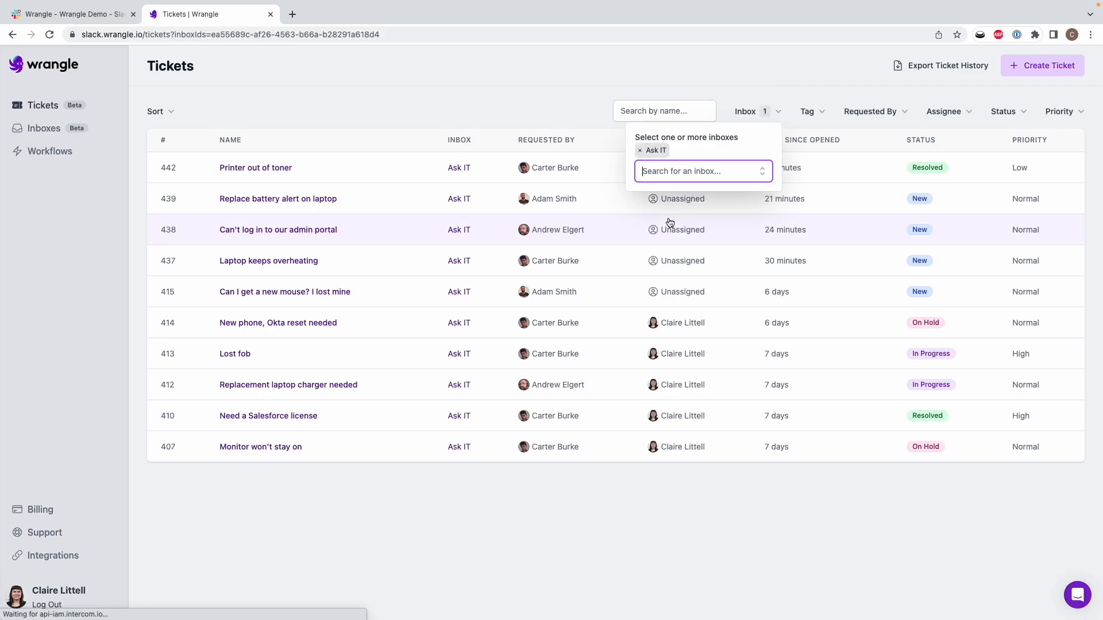
left_click(642, 77)
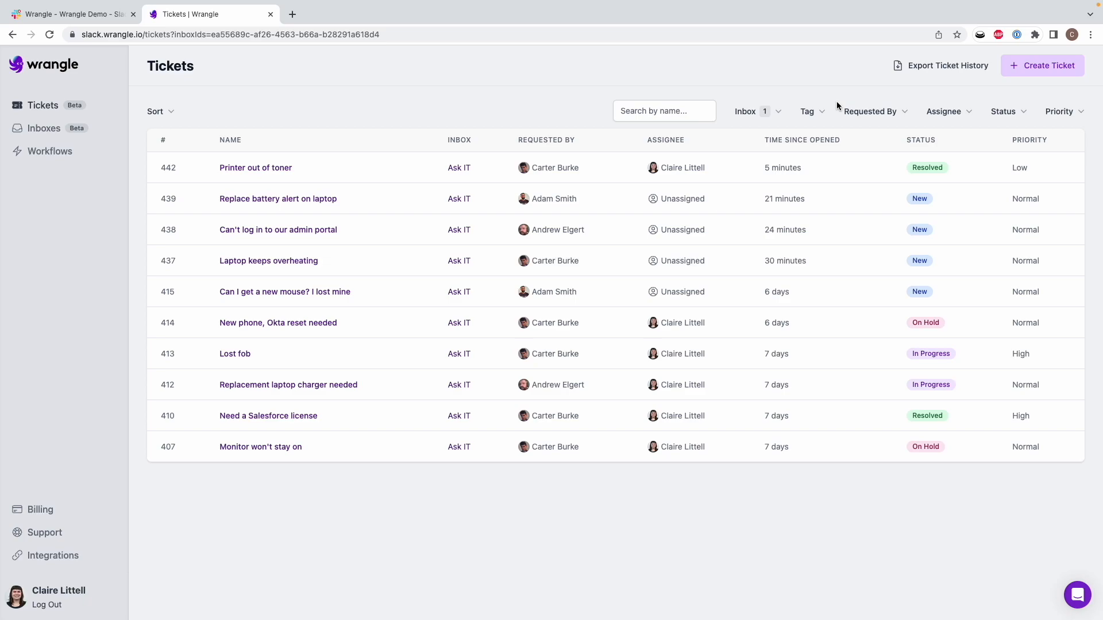
Step: Filter tickets by assignee to Unassigned plus the signed-in agent
left_click(945, 112)
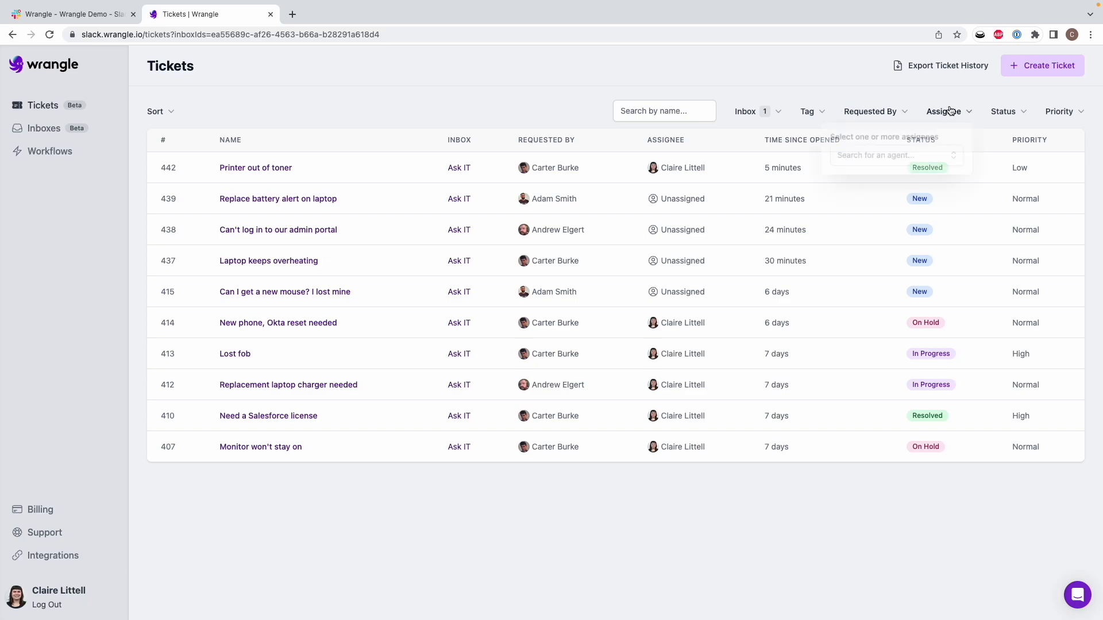
left_click(873, 155)
left_click(870, 185)
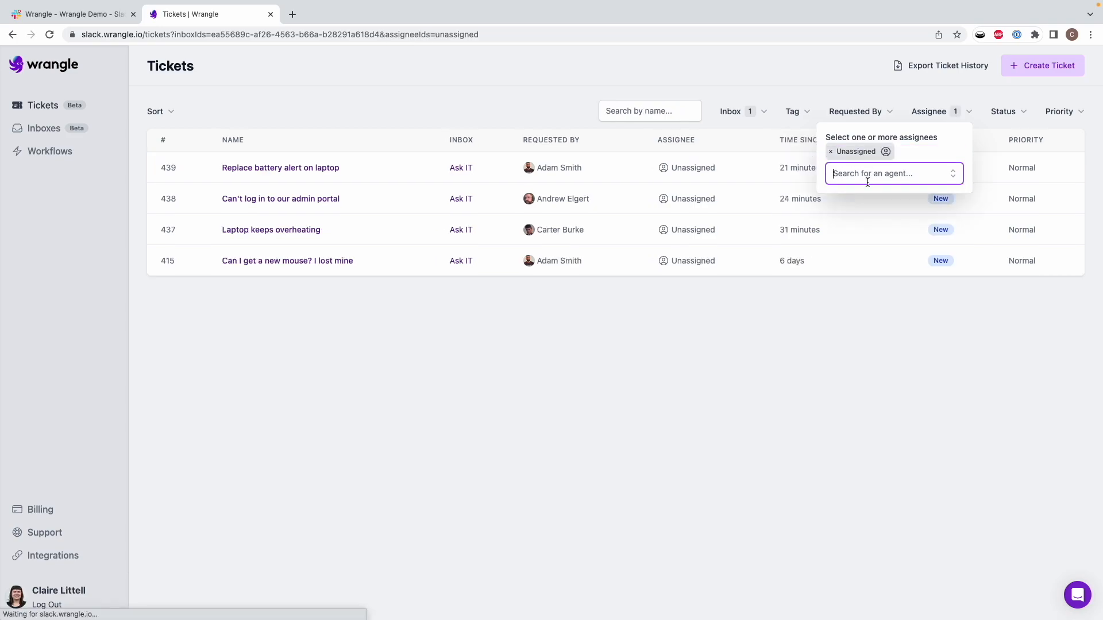
left_click(884, 174)
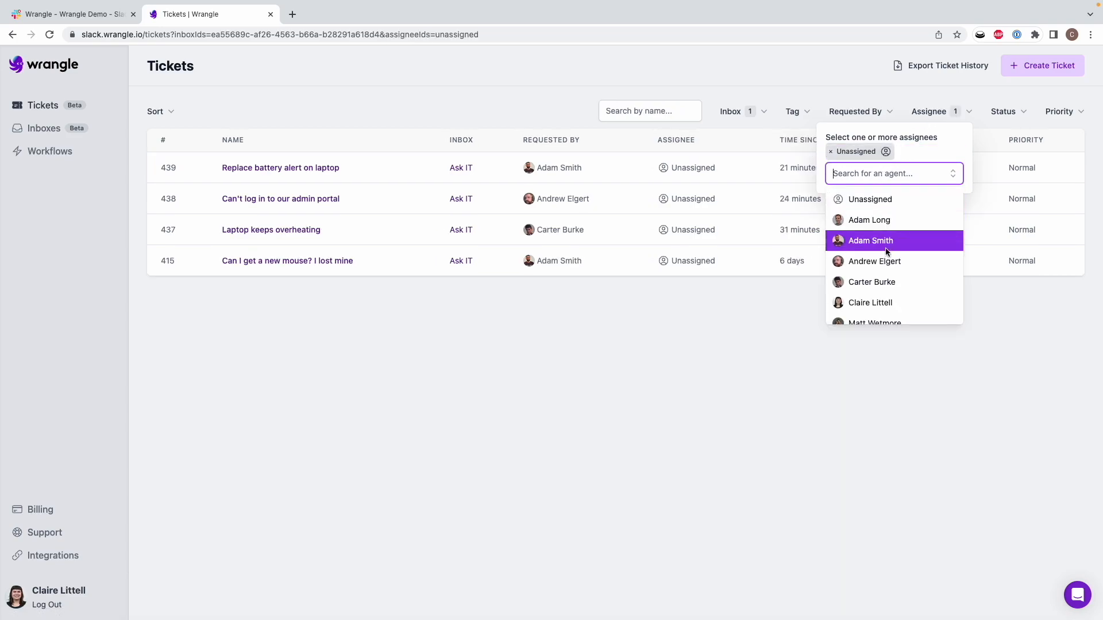
left_click(870, 303)
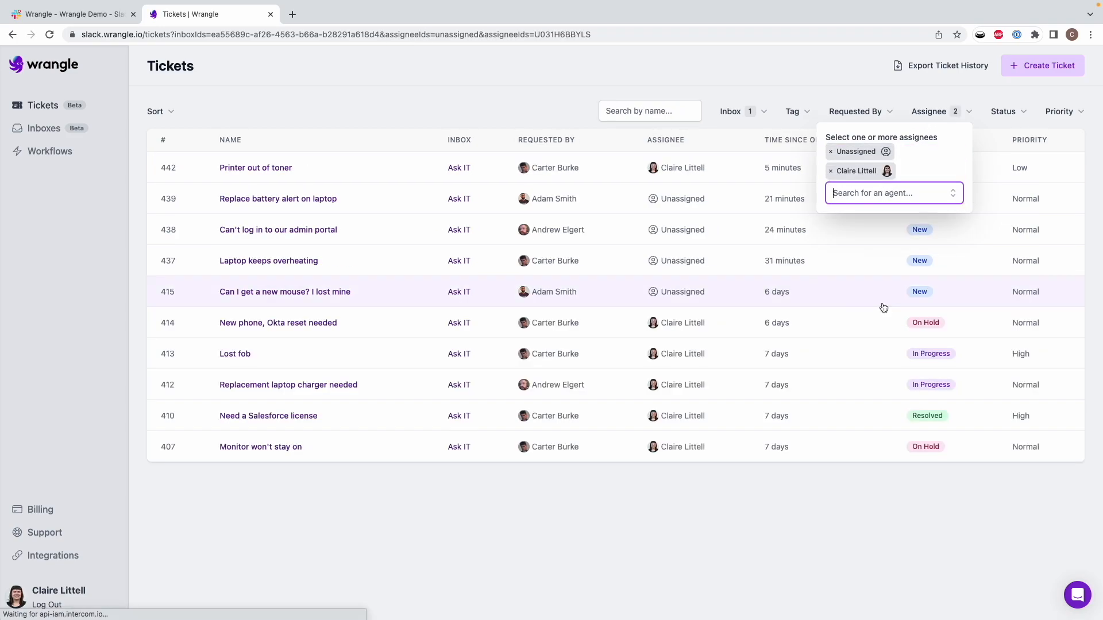
left_click(771, 513)
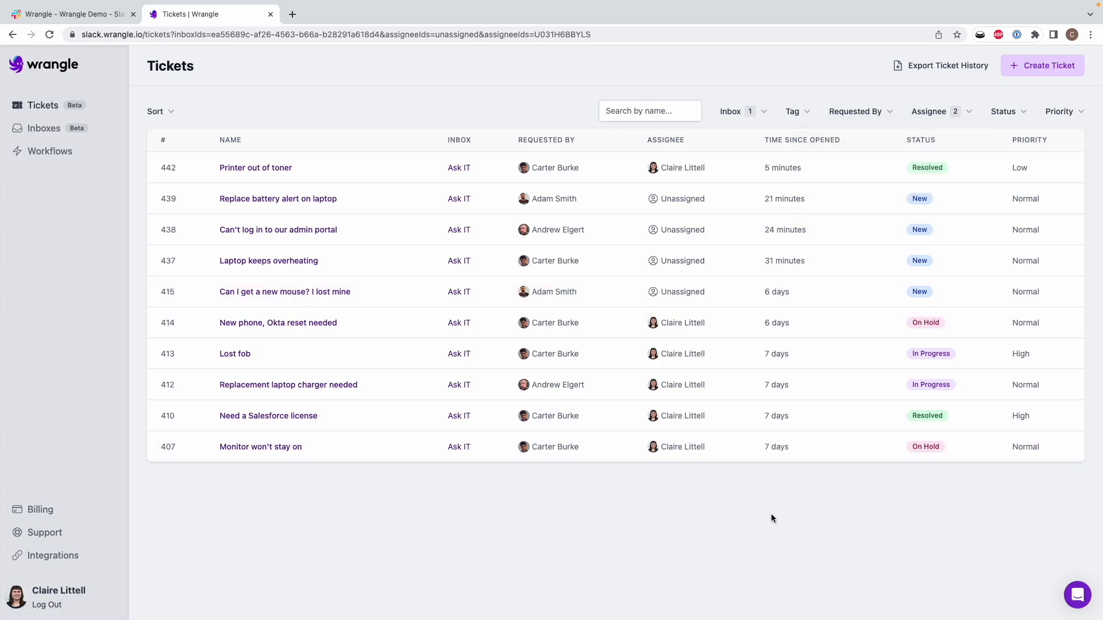
Step: Limit the status filter to New and In Progress tickets
left_click(1006, 112)
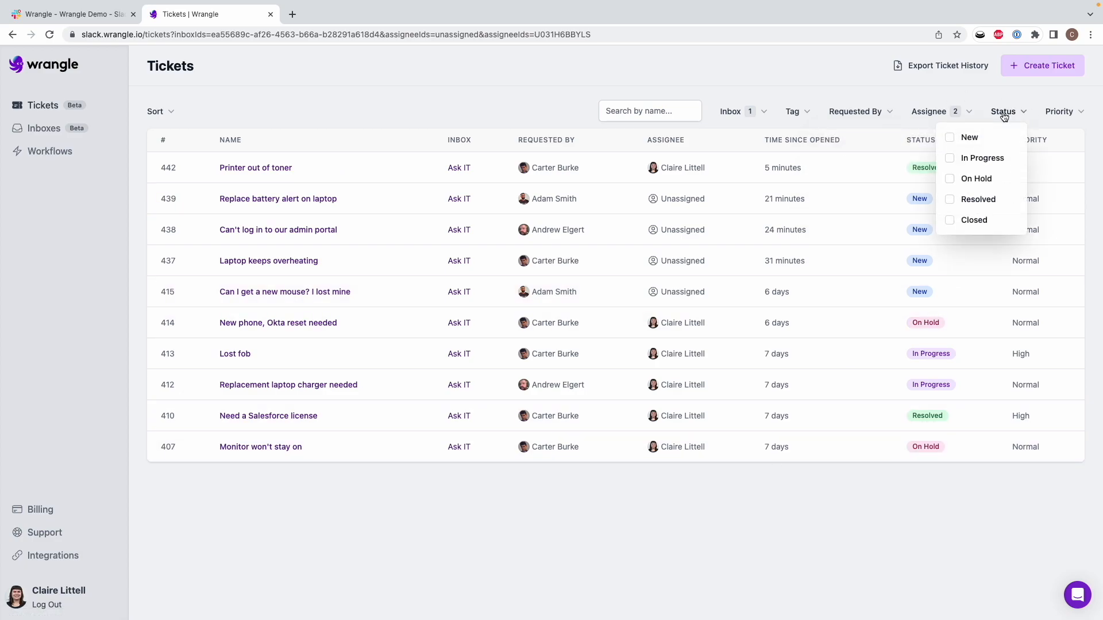
left_click(968, 139)
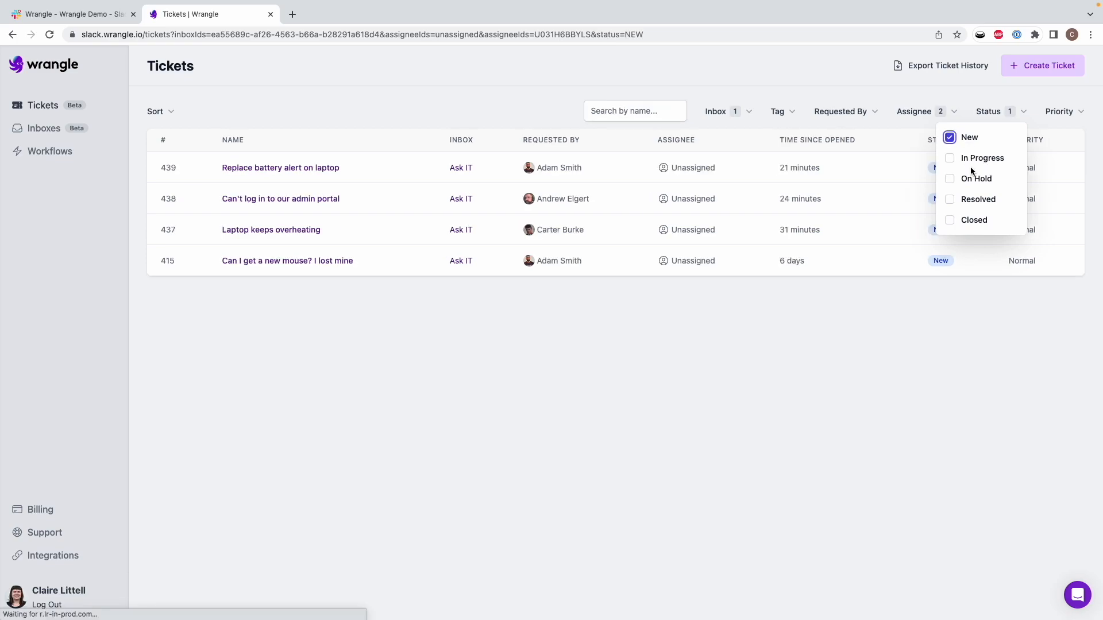
left_click(970, 162)
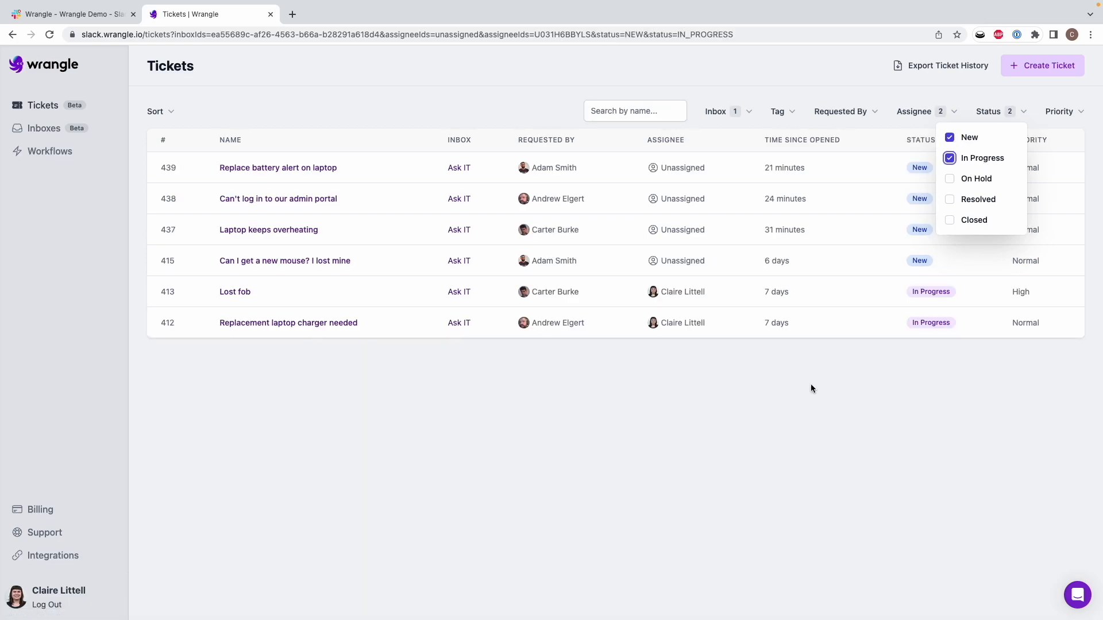
left_click(803, 410)
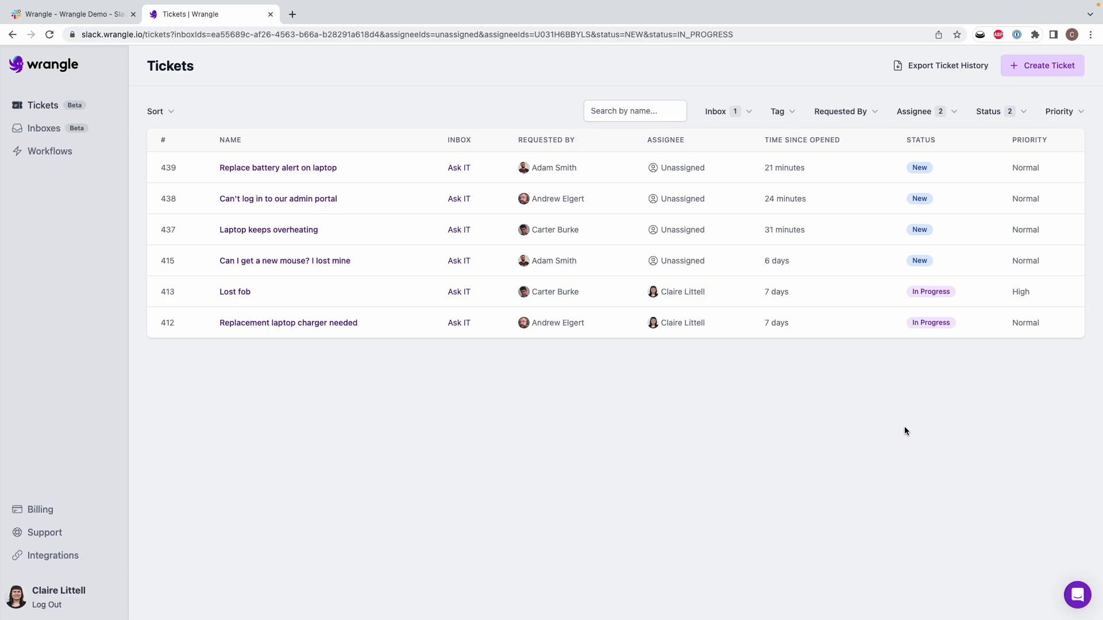
Step: Clear the Priority filter so no priority levels remain selected
left_click(1056, 115)
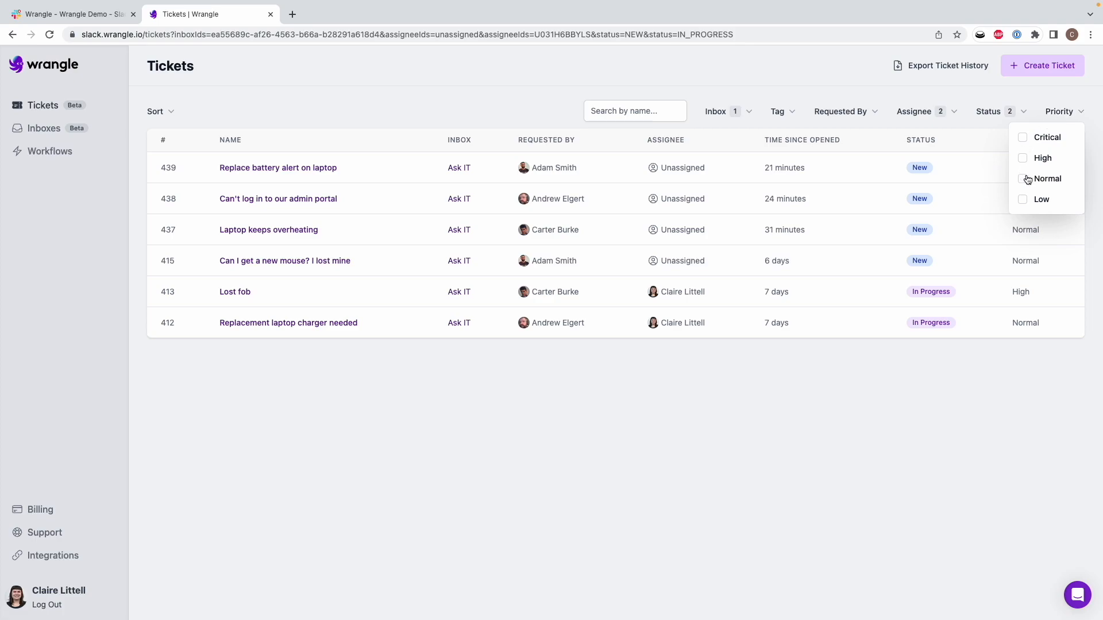
left_click(1041, 160)
left_click(1043, 139)
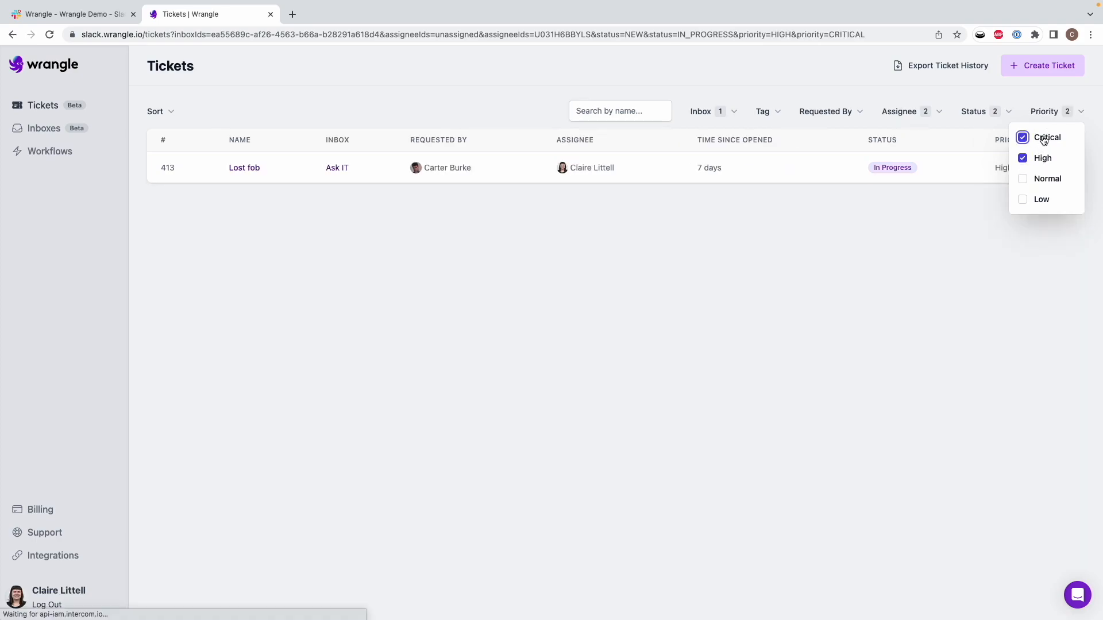
left_click(957, 311)
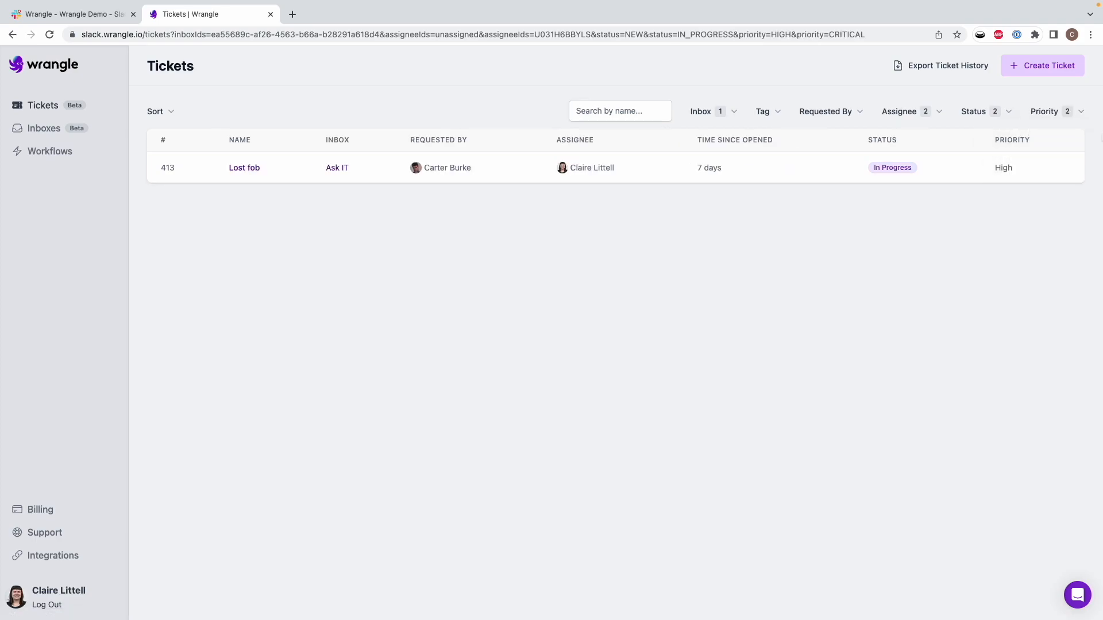
left_click(1063, 113)
left_click(1023, 158)
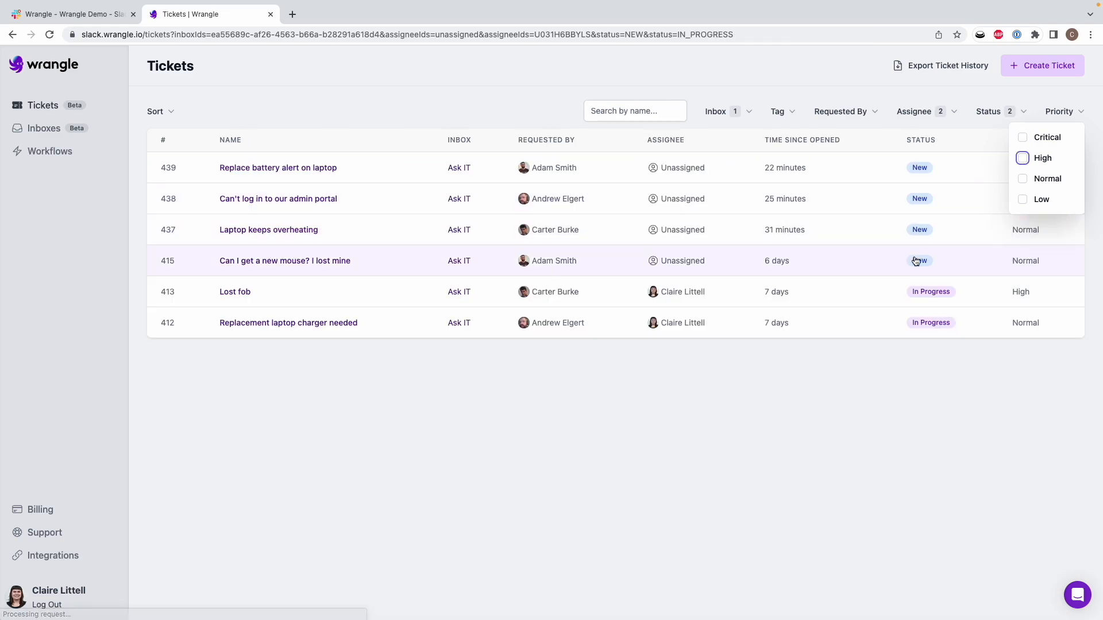
left_click(879, 361)
Step: Sort tickets by Highest Priority and open ticket #413 Lost fob
left_click(159, 112)
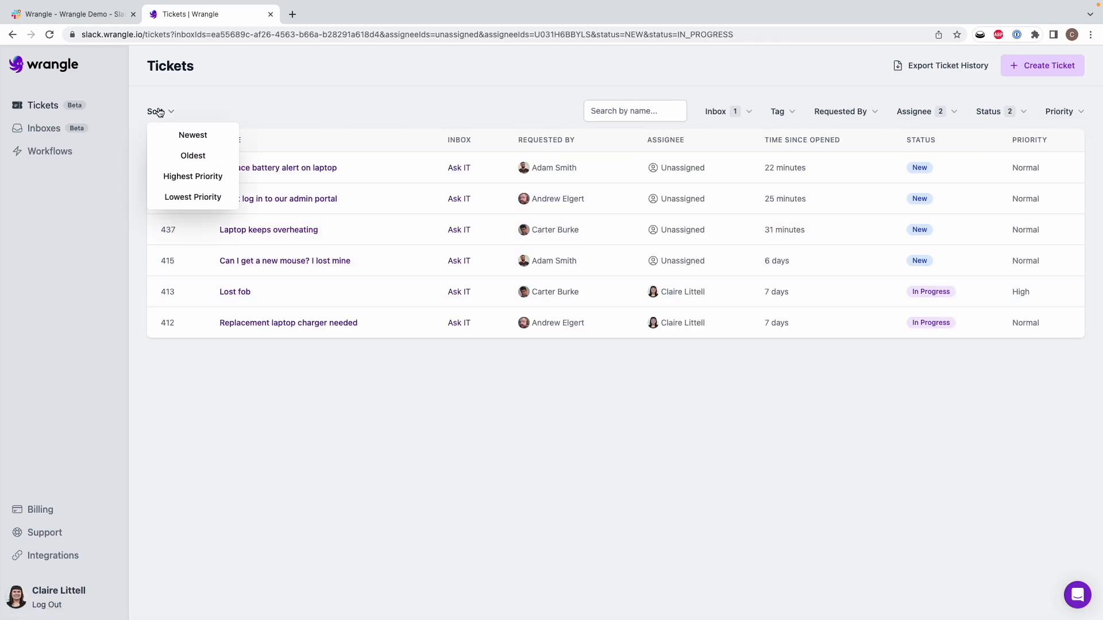
left_click(198, 178)
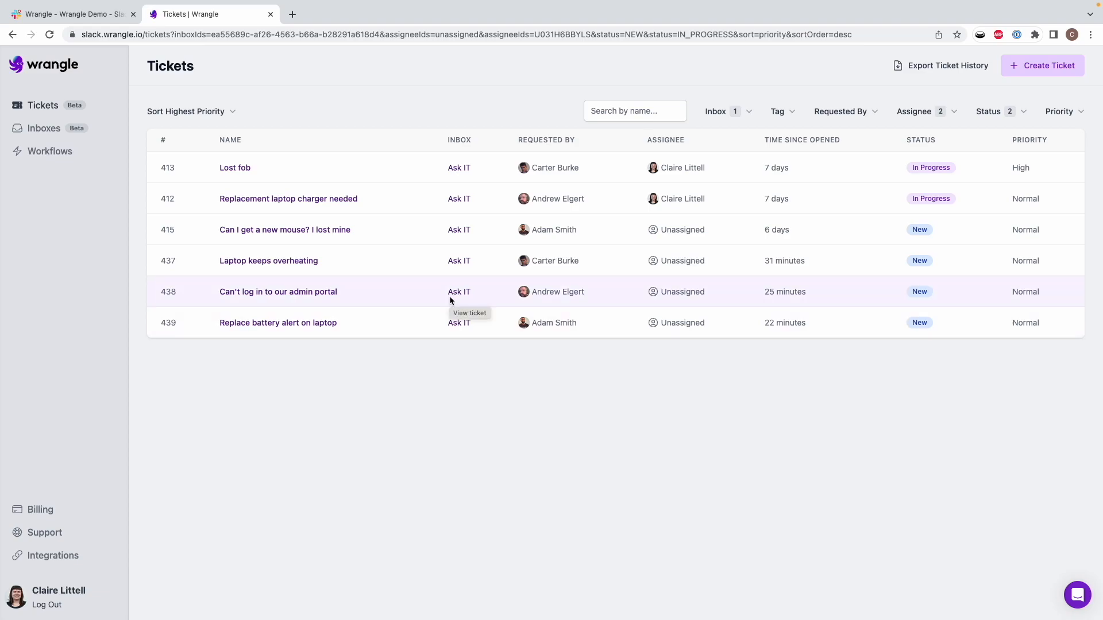
left_click(324, 166)
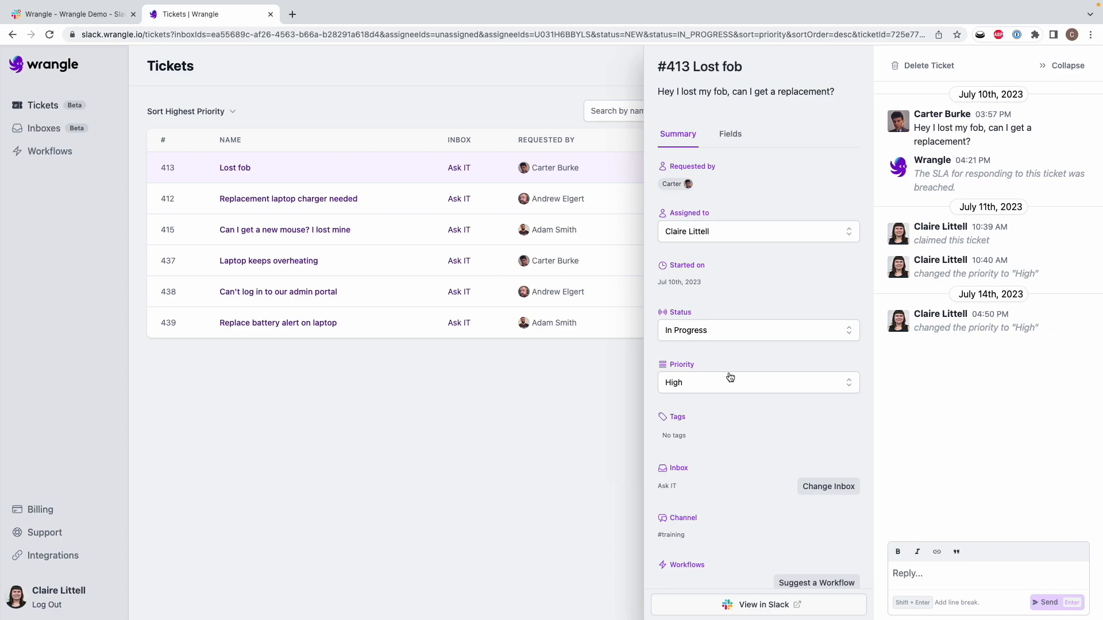
Step: Check ticket #413's status and priority options, leaving both unchanged
left_click(732, 329)
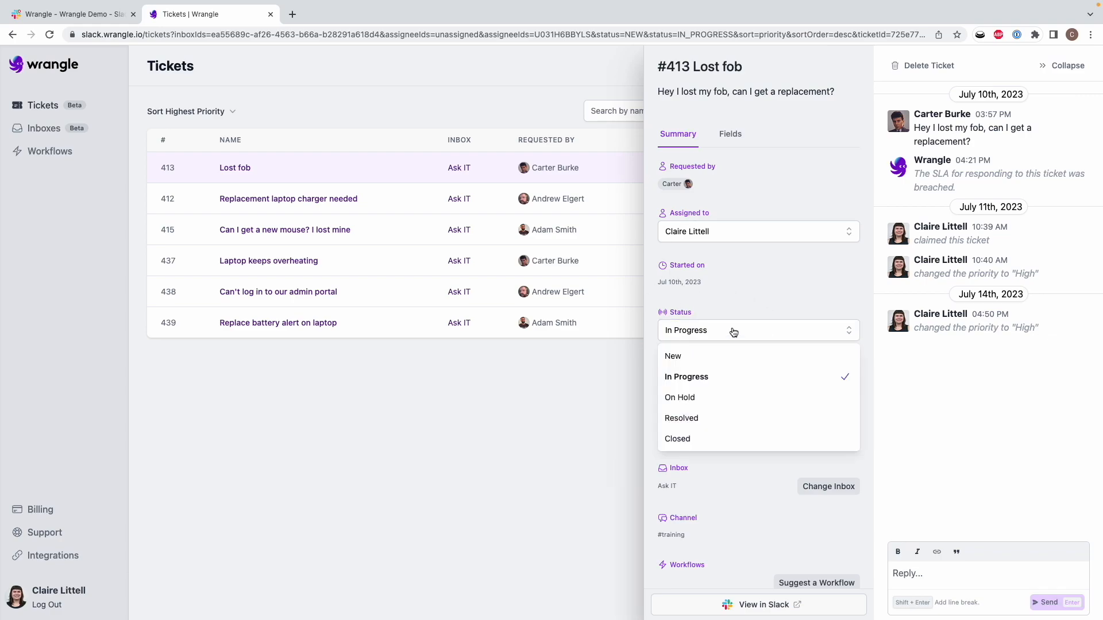
left_click(753, 290)
left_click(713, 380)
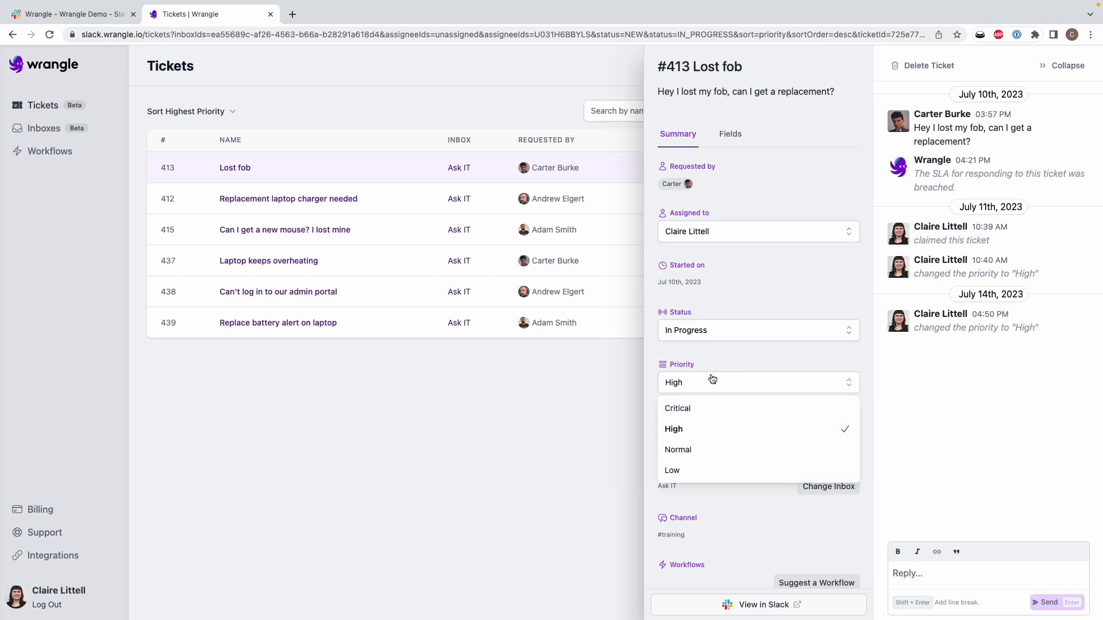
left_click(728, 344)
Step: Add the Hardware tag to ticket #413 Lost fob
left_click(696, 436)
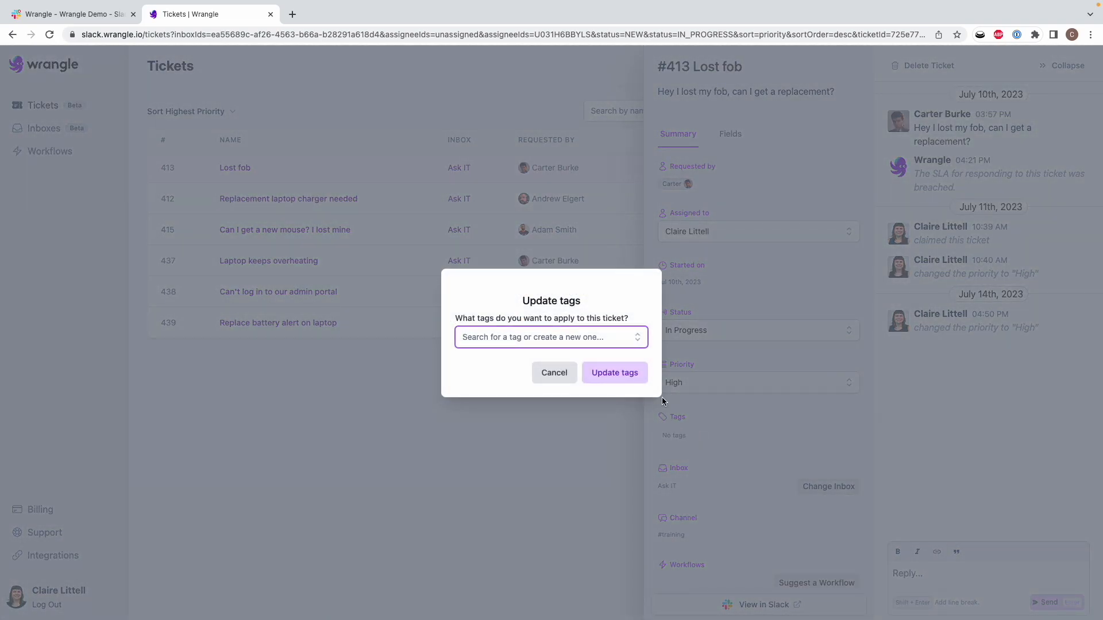
left_click(529, 388)
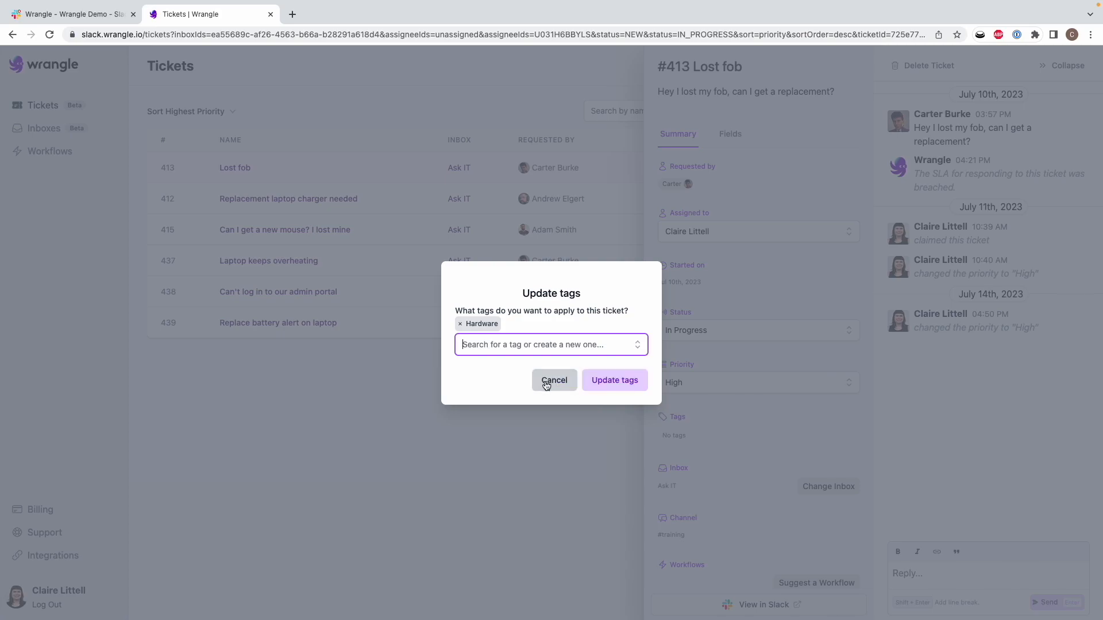
left_click(615, 390)
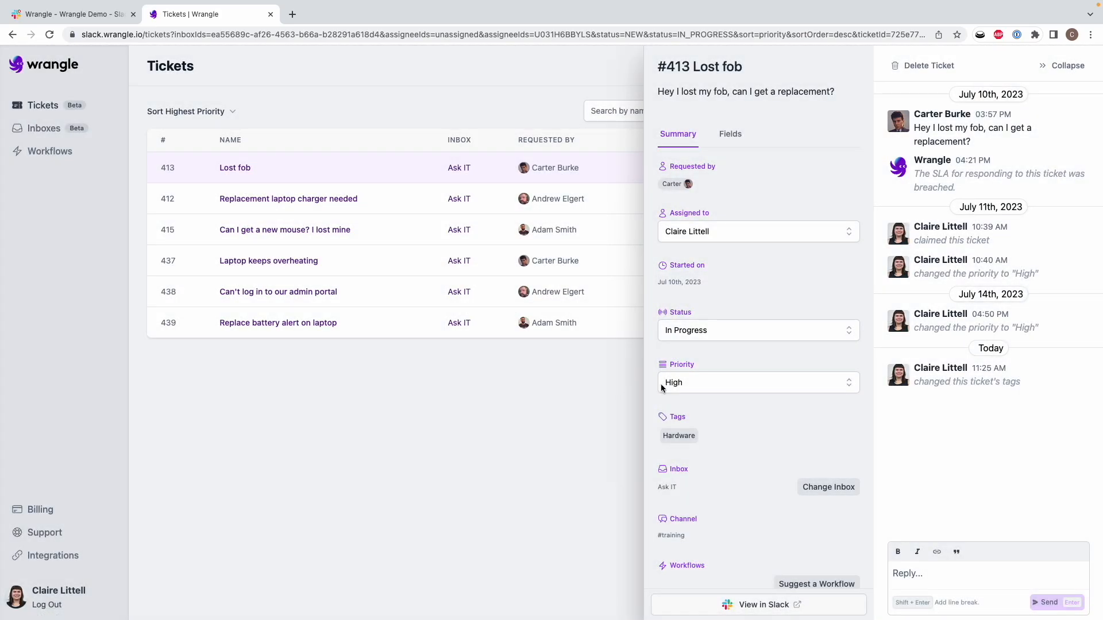
Step: Cancel moving the ticket to another inbox so it stays in Ask IT
left_click(822, 477)
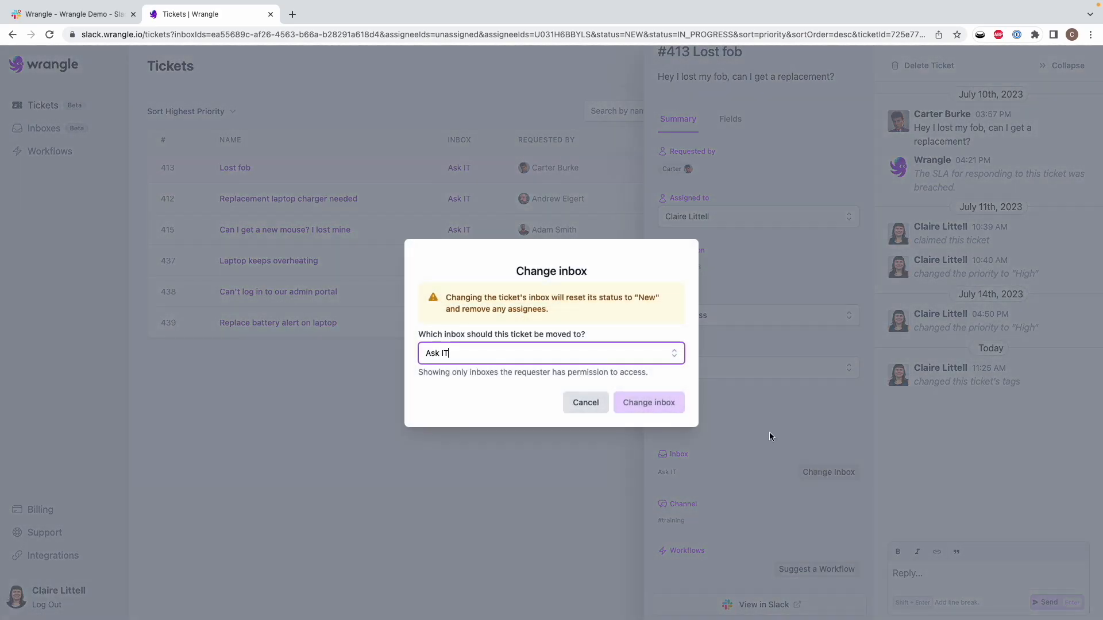
left_click(585, 407)
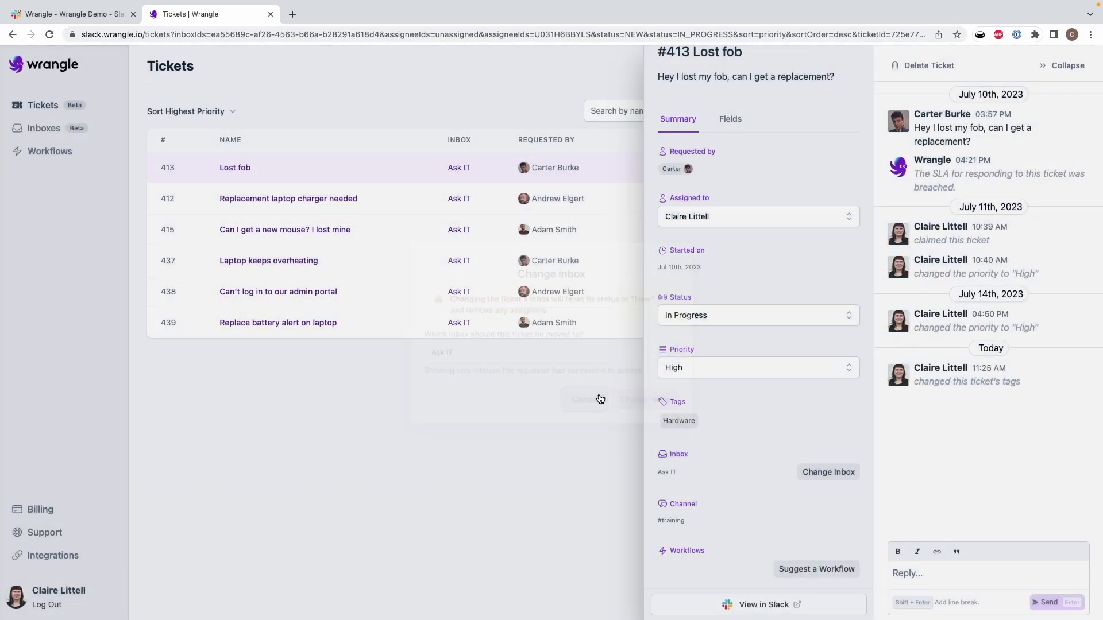
left_click(934, 572)
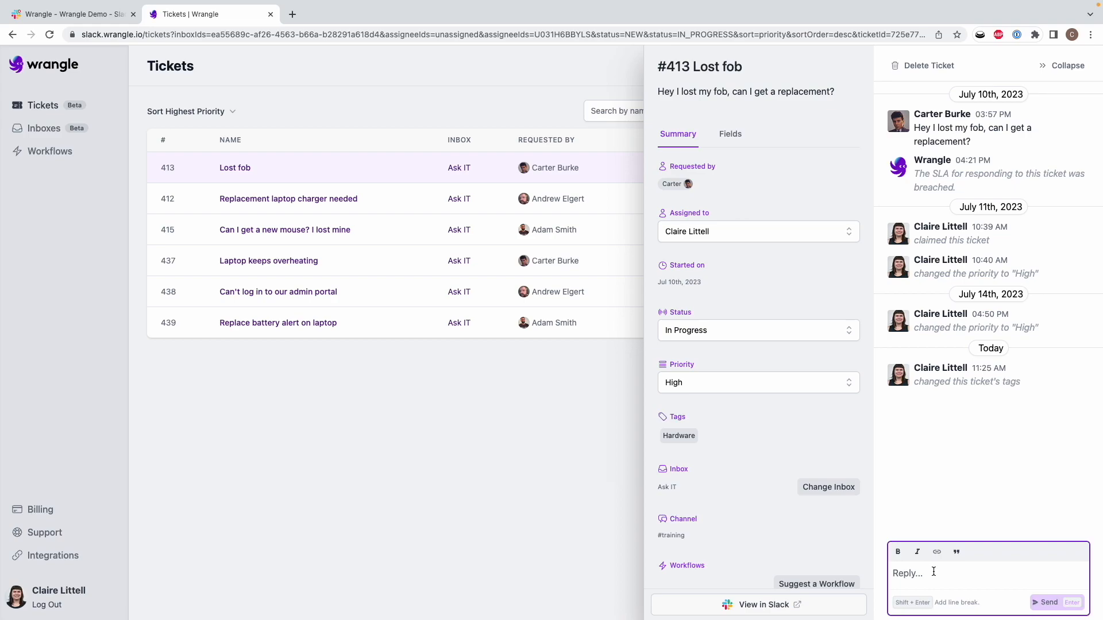
Step: Post the reply 'Ordered a new one, it'll be here by end of week', CC'ing a colleague, then view its Slack thread
type("Ordered a new one, it'll be here by")
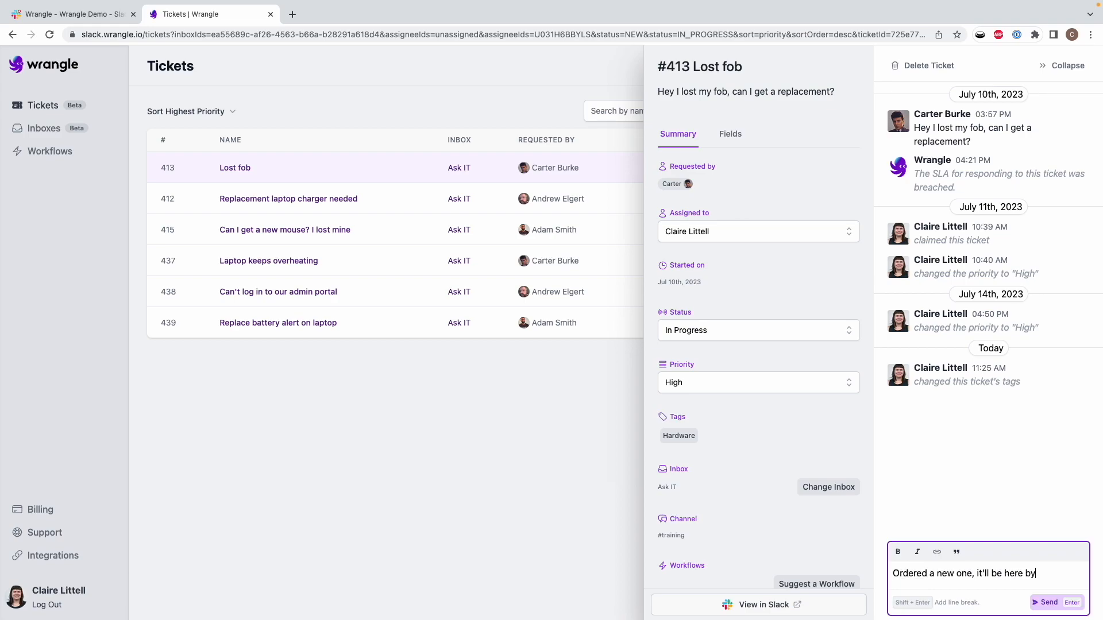
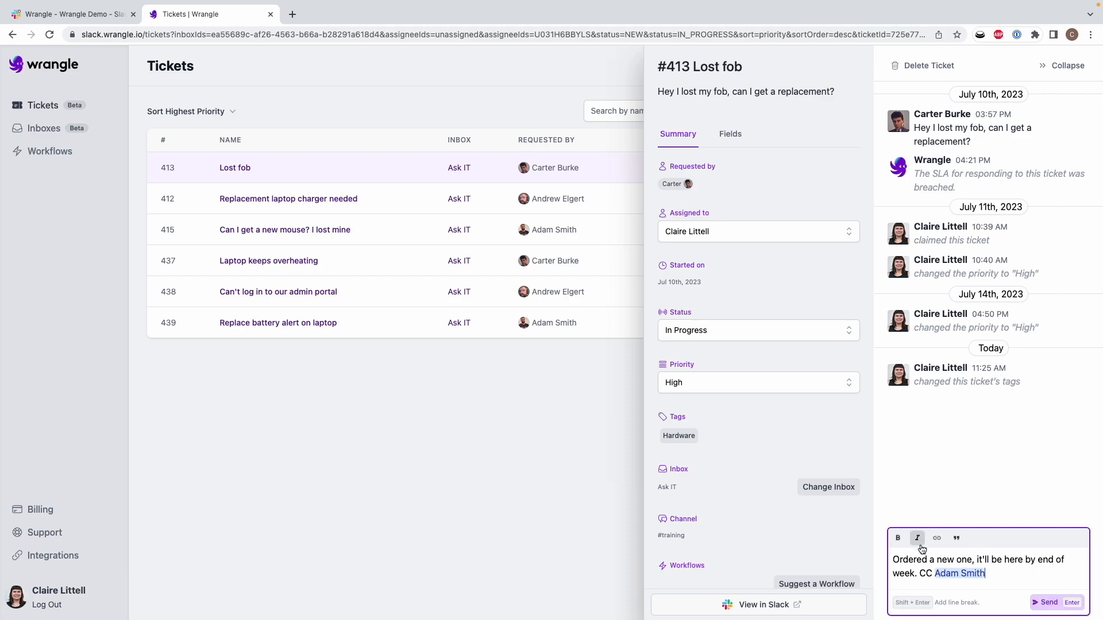
double_click(903, 562)
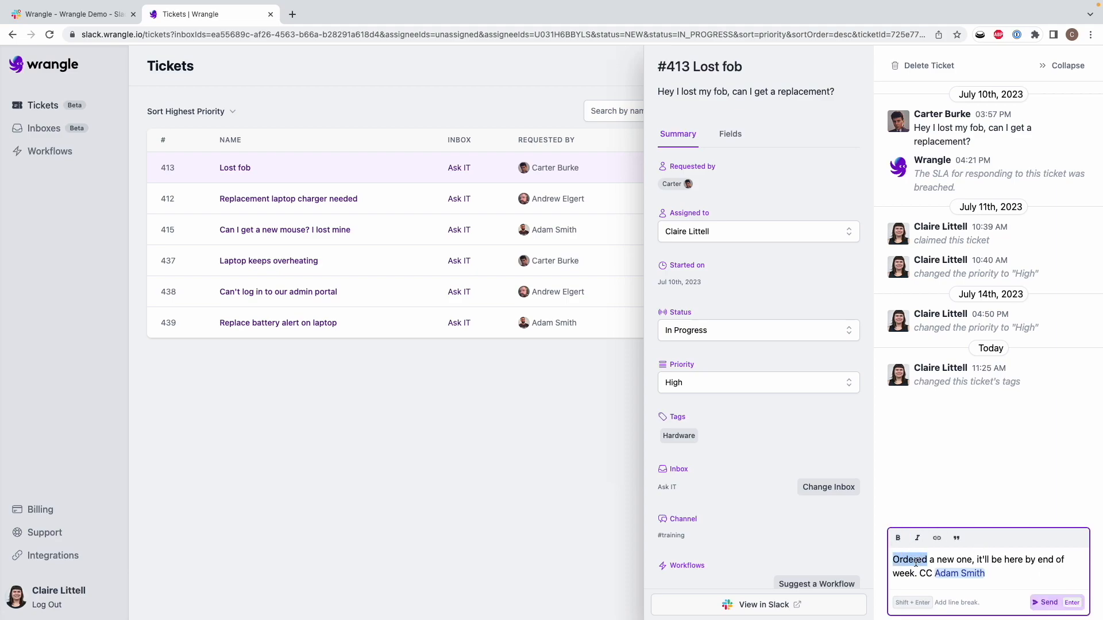
left_click(937, 538)
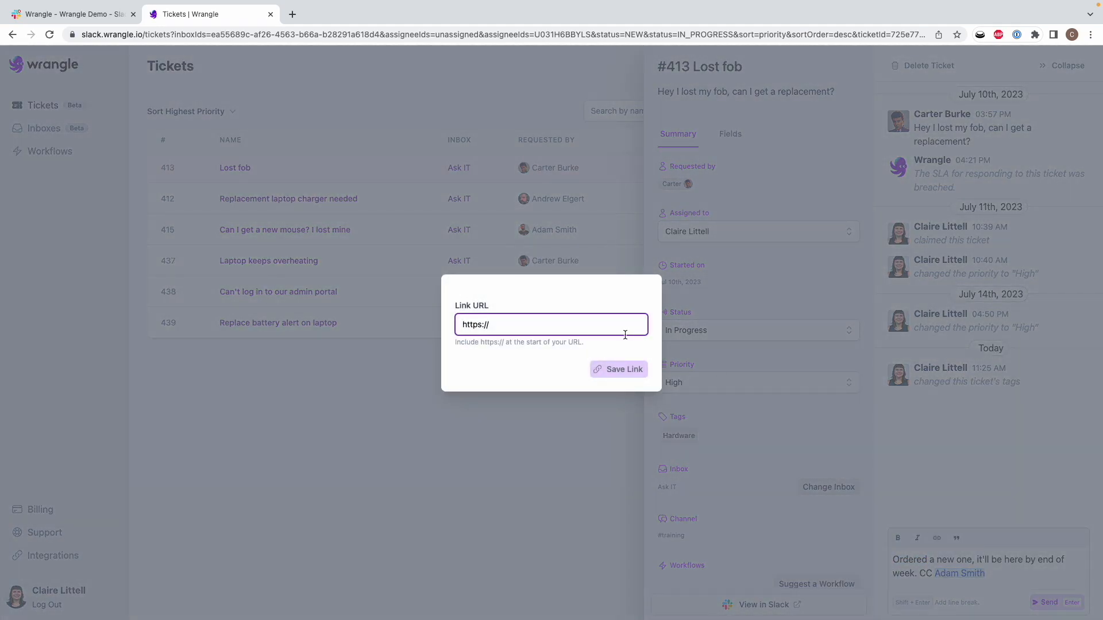
left_click(970, 558)
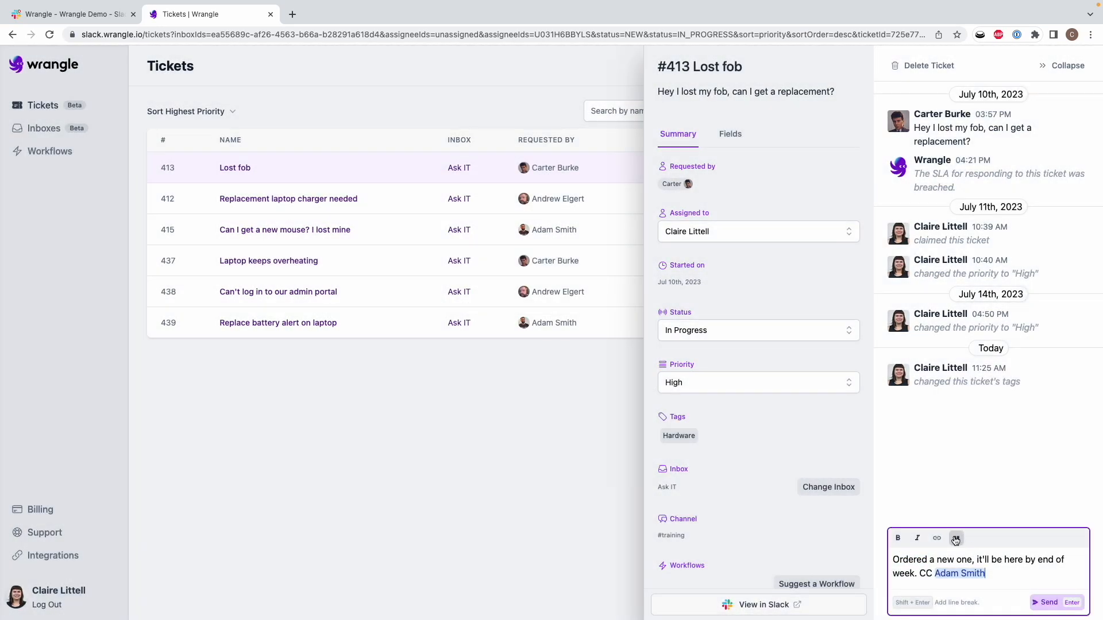
double_click(905, 561)
left_click(956, 541)
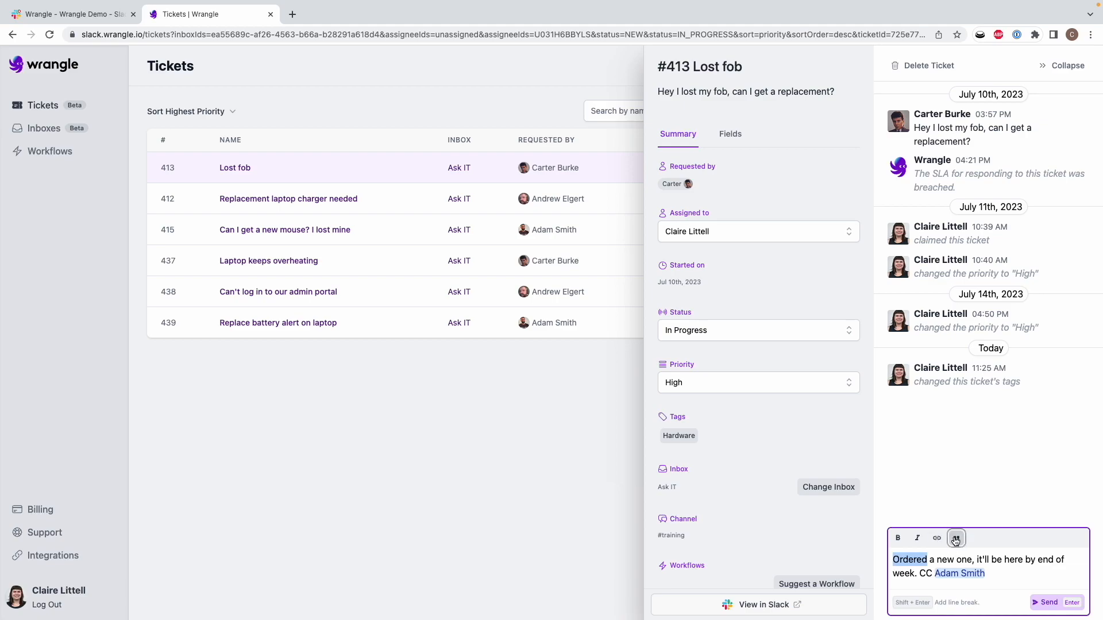
left_click(956, 540)
left_click(994, 571)
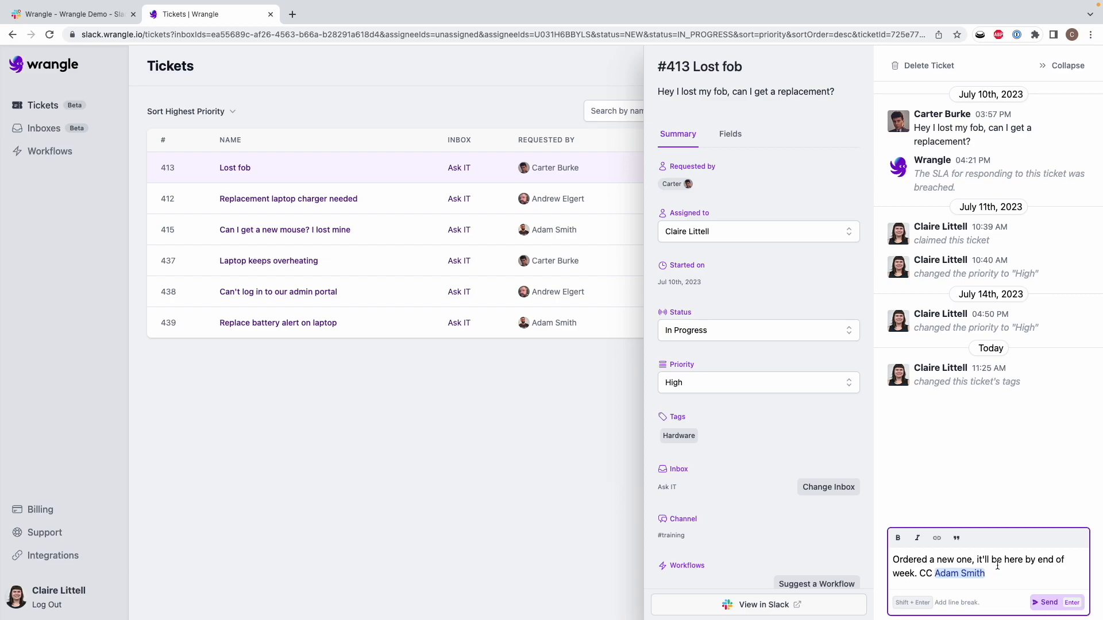
left_click(1047, 603)
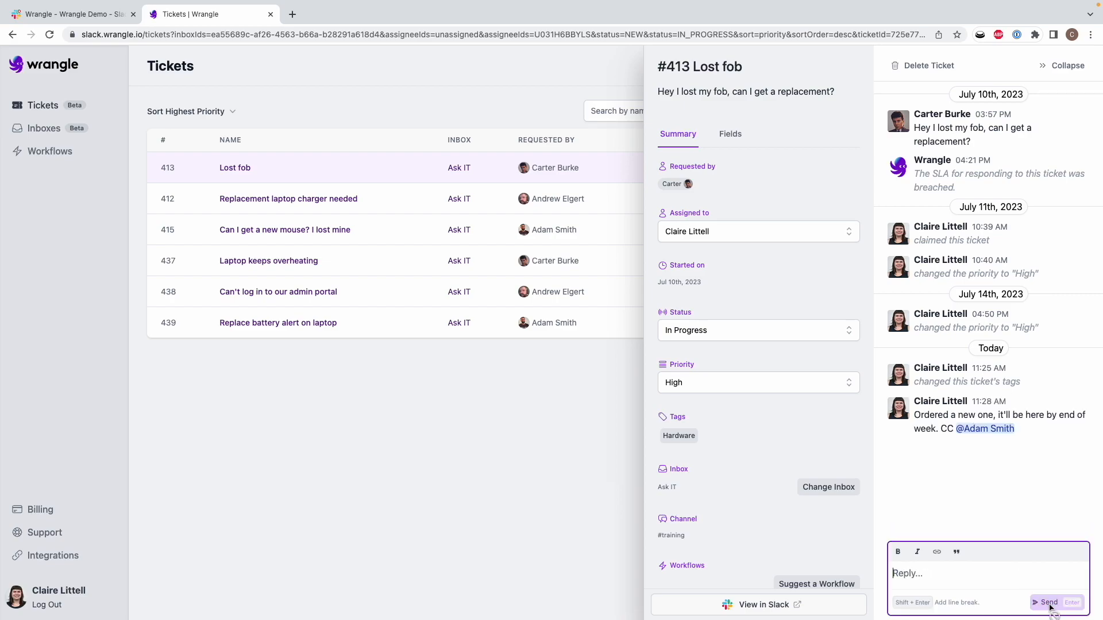
left_click(750, 606)
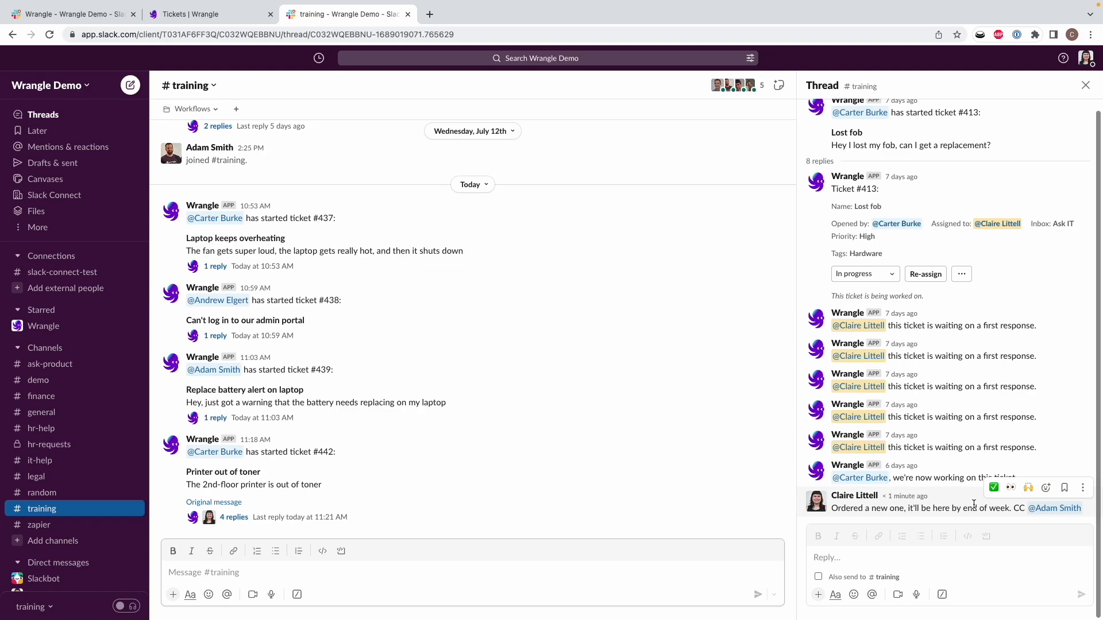
Step: Return from the Slack thread to the Wrangle Tickets browser tab with Ctrl+Shift+Tab
key("ctrl+shift+Tab")
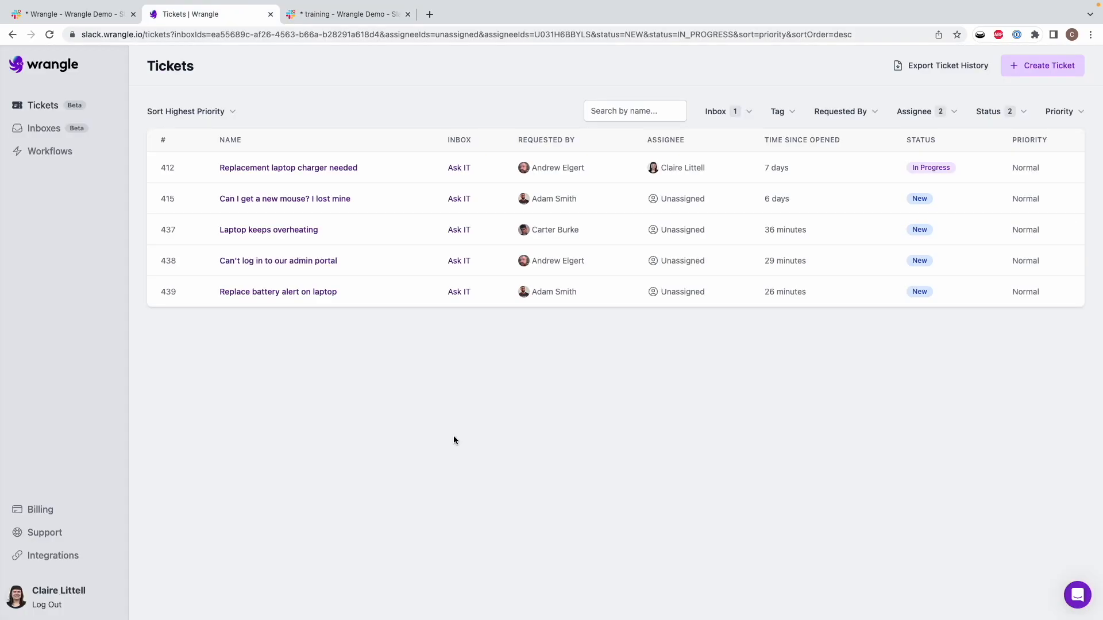